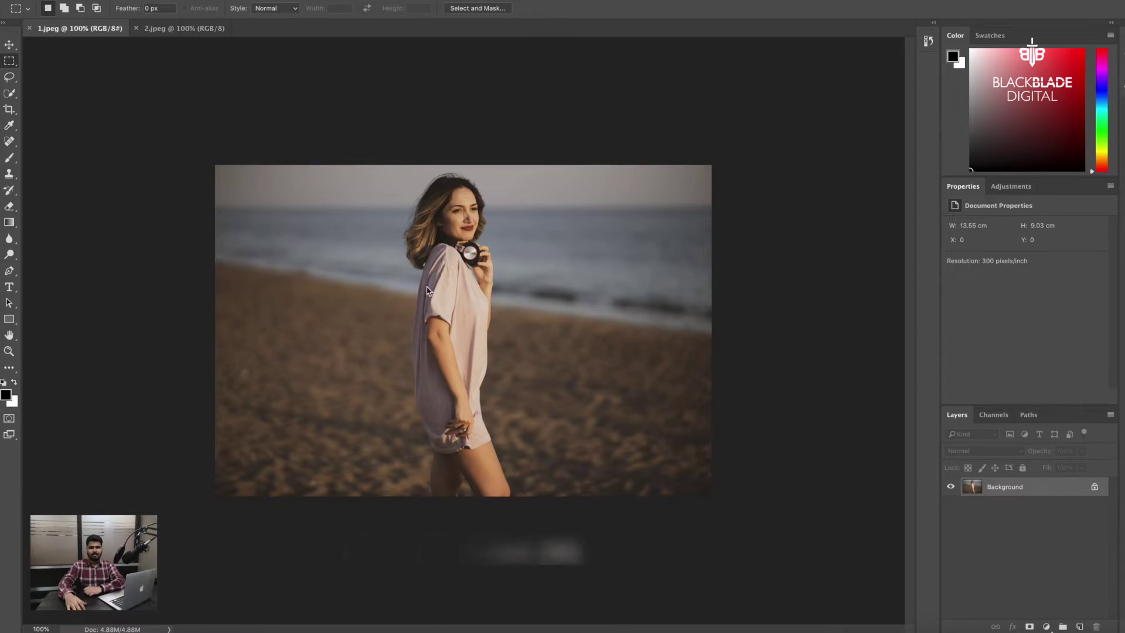
Select the woman in 1.jpeg with Quick Selection, including the gap inside her headphones
{"action": "left_click", "coordinate": [7, 96]}
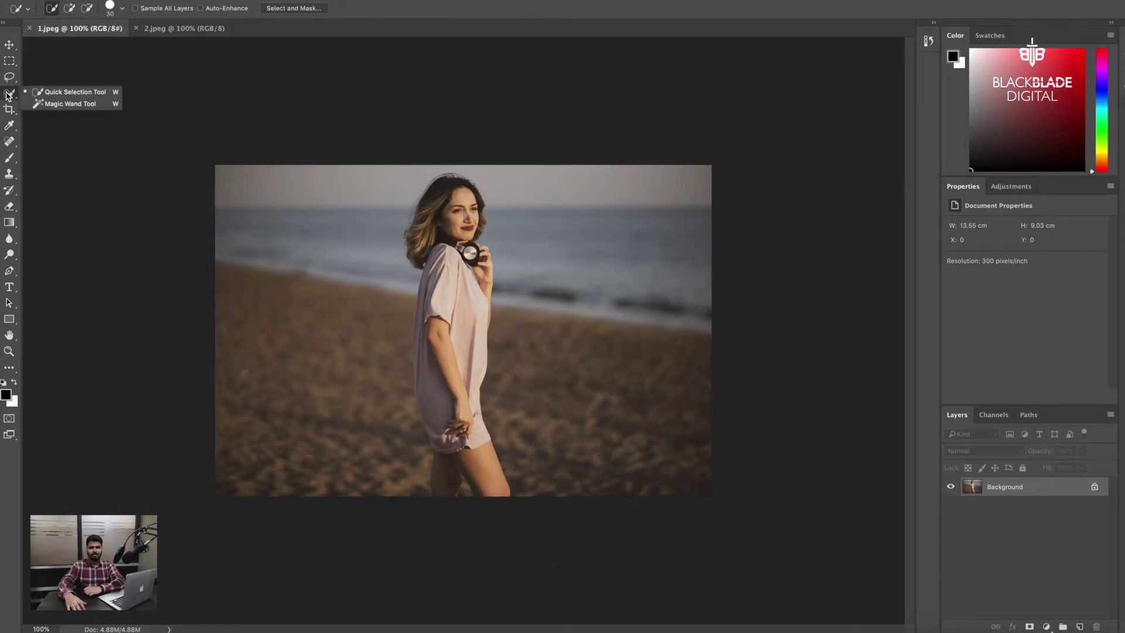
{"action": "left_click", "coordinate": [72, 94]}
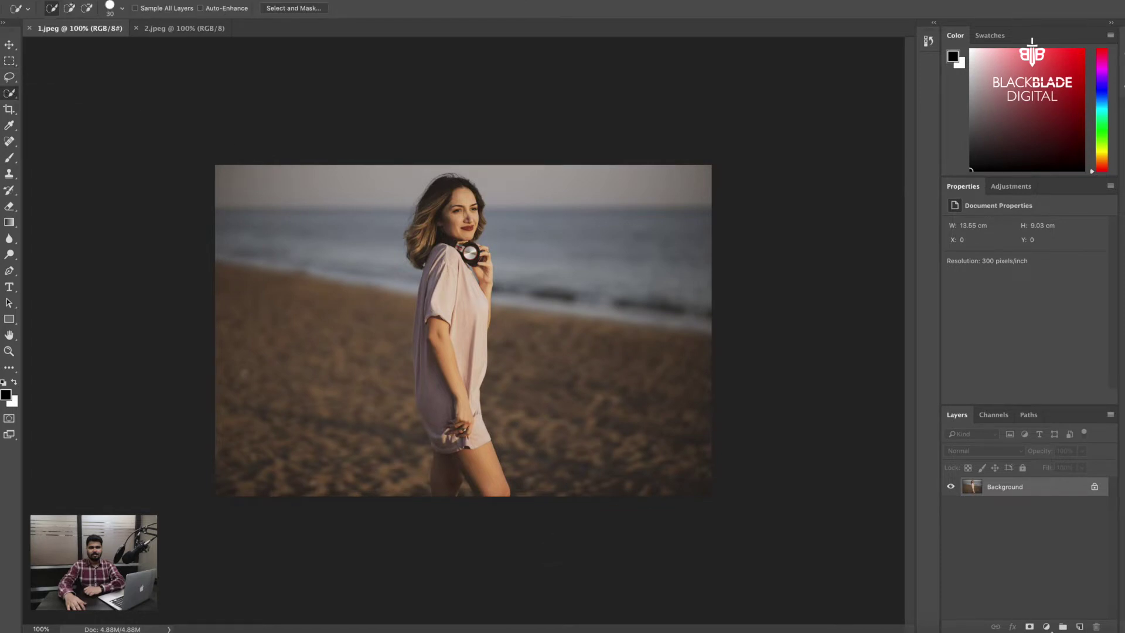
{"action": "mouse_move", "coordinate": [437, 182]}
{"action": "left_mouse_down"}
{"action": "mouse_move", "coordinate": [464, 214]}
{"action": "mouse_move", "coordinate": [426, 247]}
{"action": "mouse_move", "coordinate": [478, 273]}
{"action": "mouse_move", "coordinate": [421, 336]}
{"action": "mouse_move", "coordinate": [428, 384]}
{"action": "mouse_move", "coordinate": [461, 423]}
{"action": "mouse_move", "coordinate": [477, 468]}
{"action": "mouse_move", "coordinate": [452, 480]}
{"action": "left_mouse_up"}
{"action": "left_click", "coordinate": [470, 253]}
{"action": "key", "text": "z"}
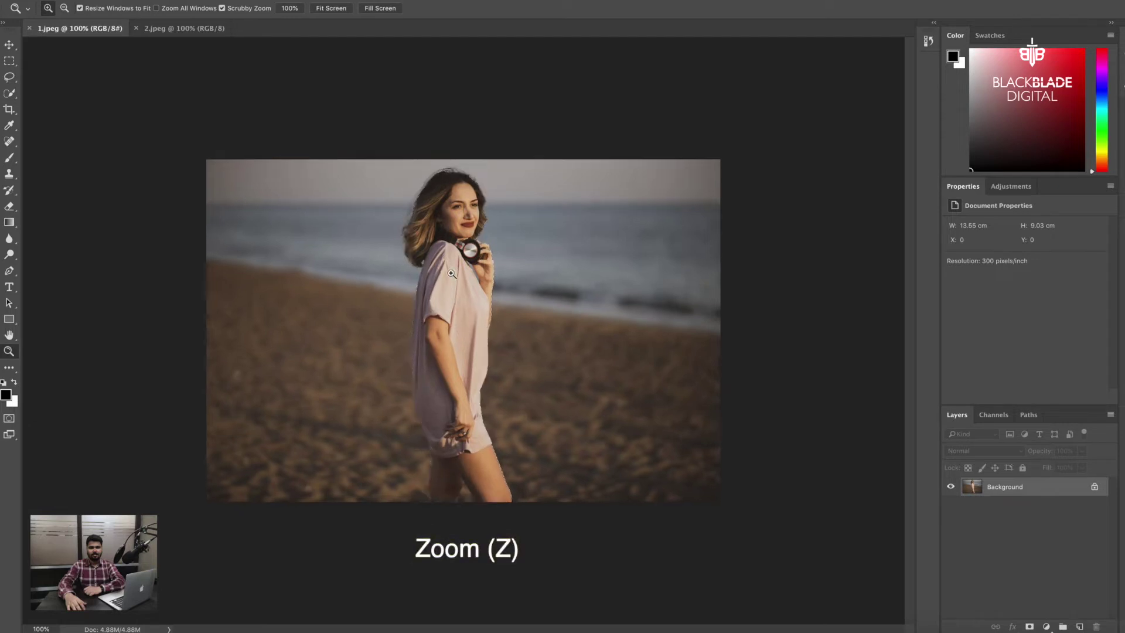
Zoom to 200% and trim a notch between the legs from the selection
{"action": "left_click", "coordinate": [452, 275]}
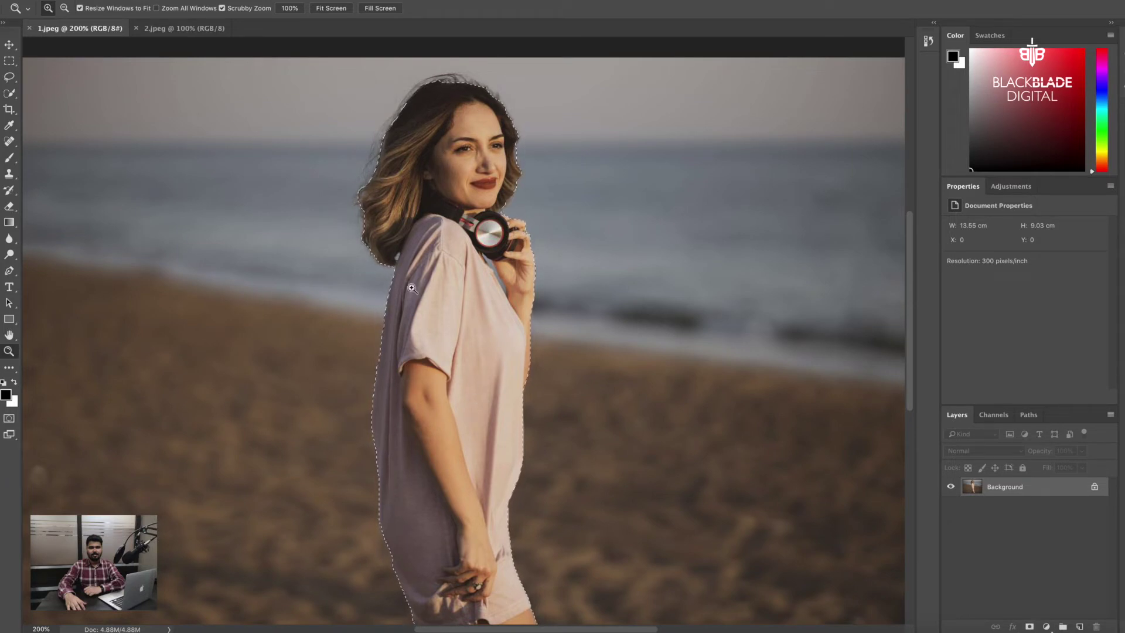
{"action": "left_click_drag", "start_coordinate": [502, 416], "coordinate": [482, 250]}
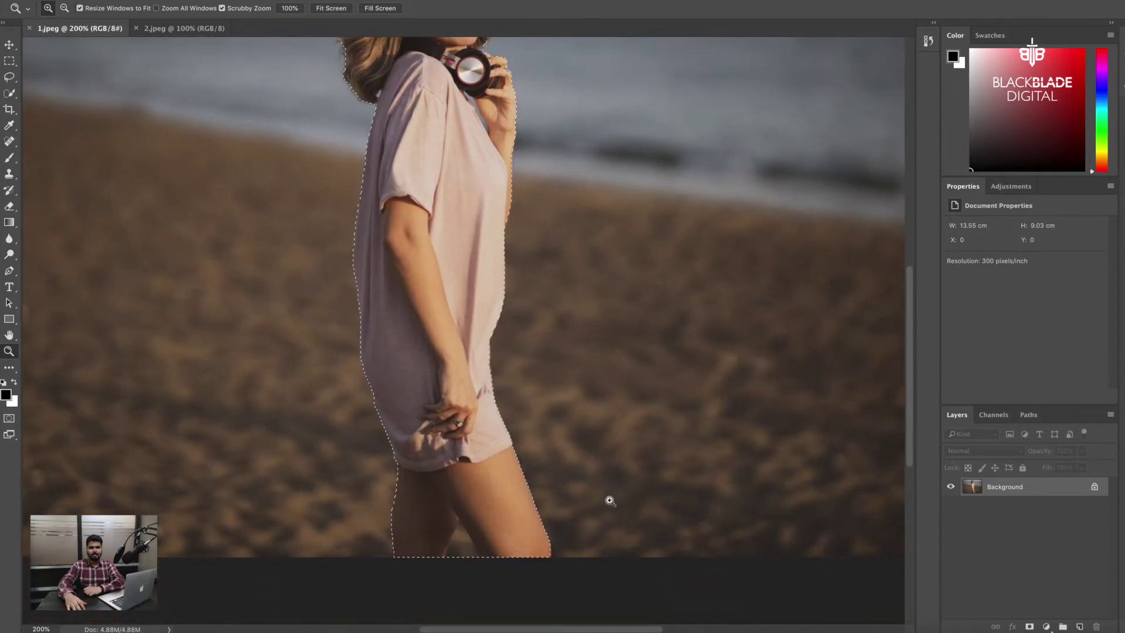
{"action": "left_click_drag", "start_coordinate": [557, 351], "coordinate": [532, 505]}
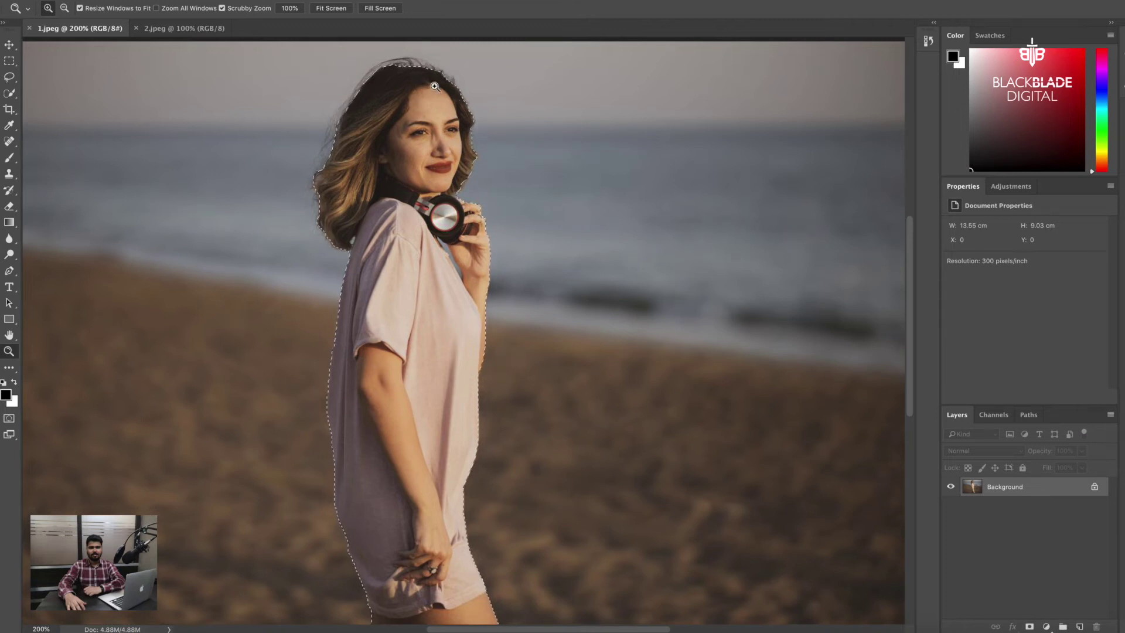
{"action": "left_click_drag", "start_coordinate": [485, 448], "coordinate": [509, 319]}
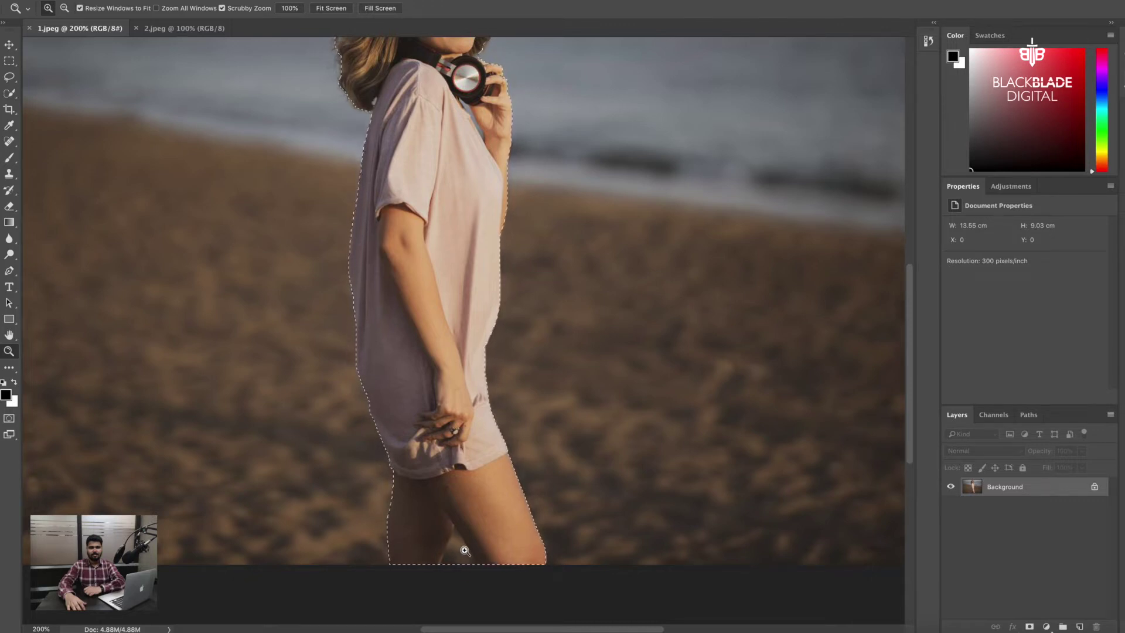
{"action": "key", "text": "w"}
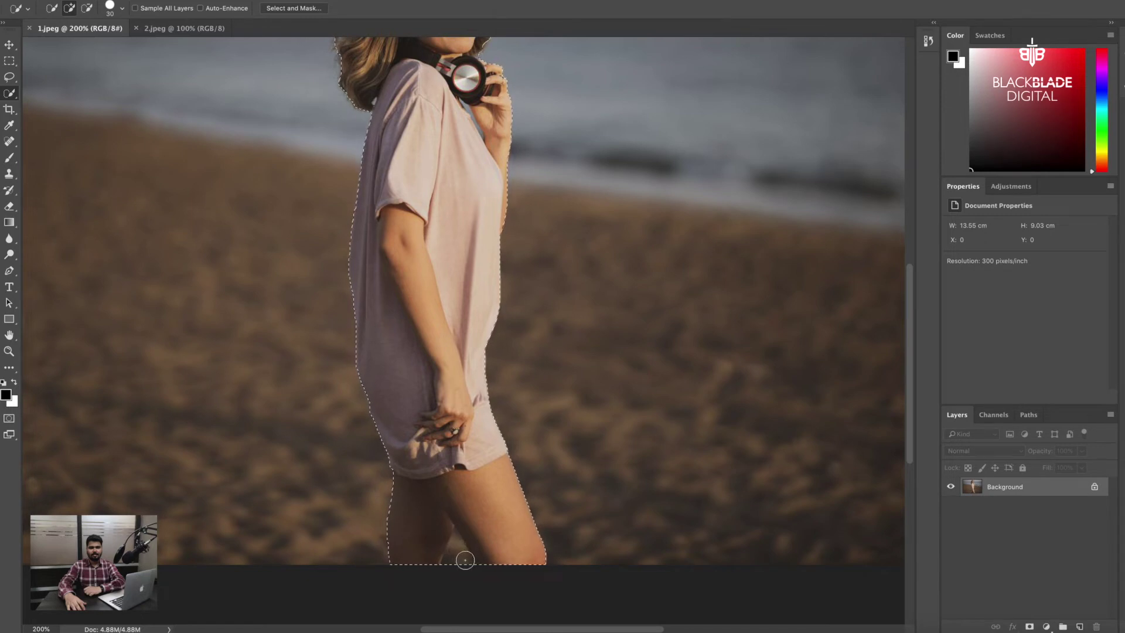
{"action": "scroll", "coordinate": [465, 560], "scroll_direction": "down", "scroll_amount": 3}
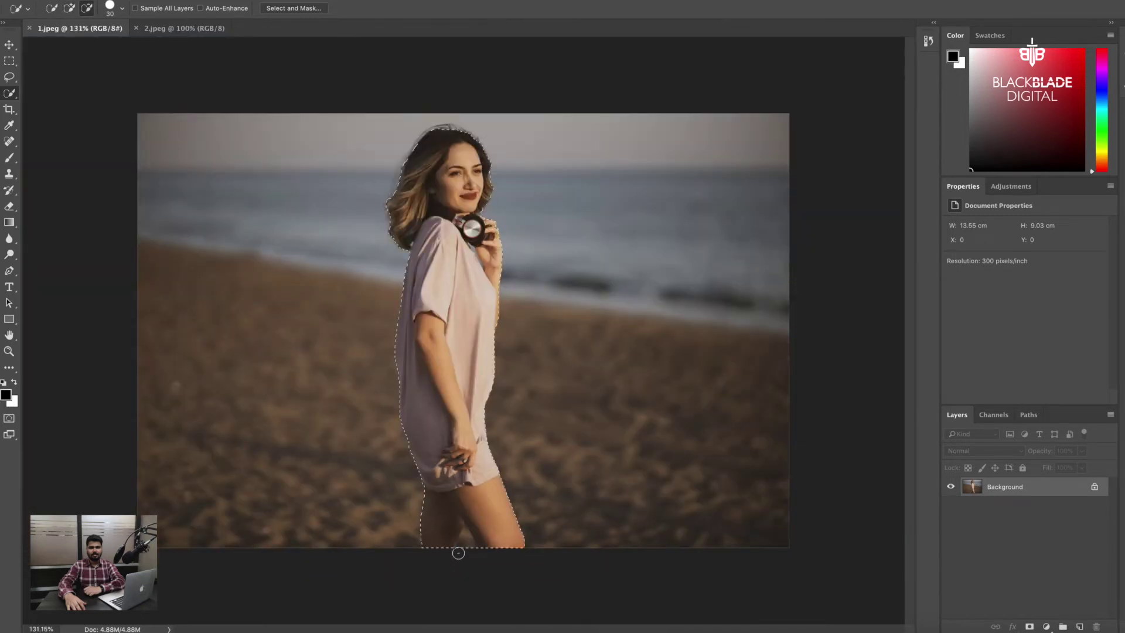
{"action": "left_click_drag", "start_coordinate": [458, 552], "coordinate": [469, 538]}
{"action": "scroll", "coordinate": [504, 548], "scroll_direction": "down", "scroll_amount": 2}
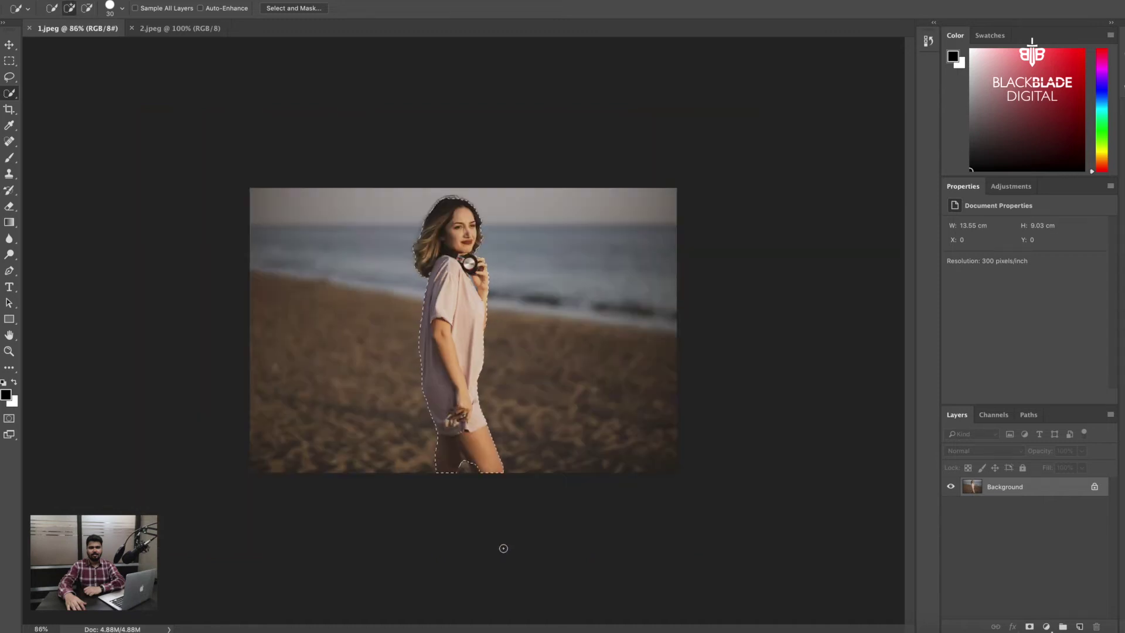
{"action": "left_click_drag", "start_coordinate": [467, 472], "coordinate": [469, 463]}
Zoom in closer on the legs and subtract the background gap between them
{"action": "key", "text": "z"}
{"action": "left_click", "coordinate": [470, 462]}
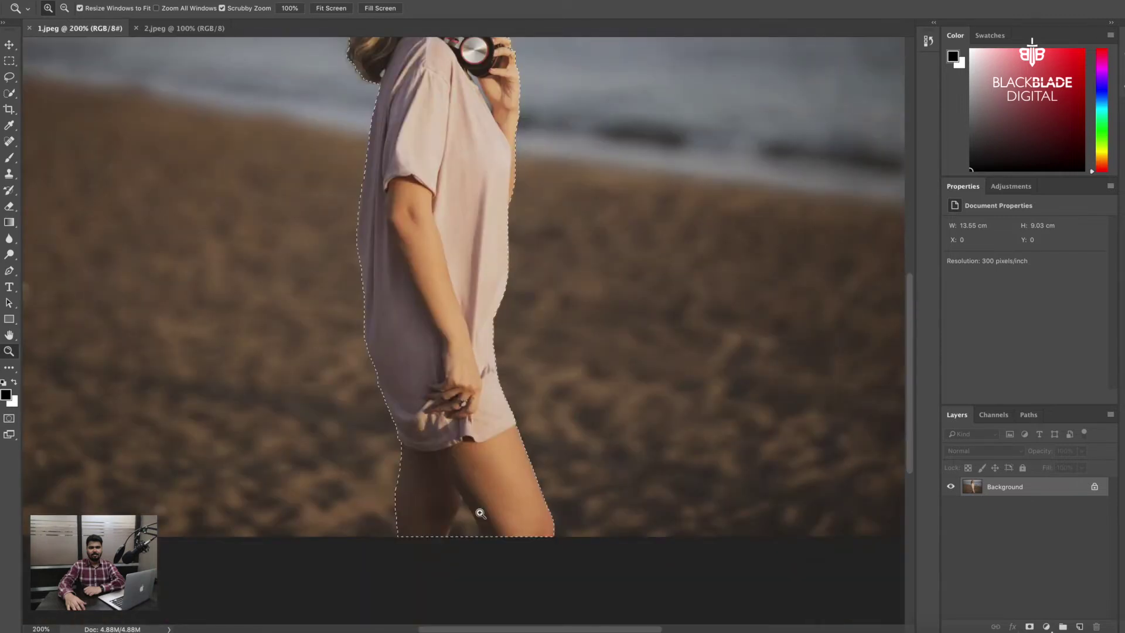
{"action": "key", "text": "w"}
{"action": "left_click", "coordinate": [461, 519], "text": "alt"}
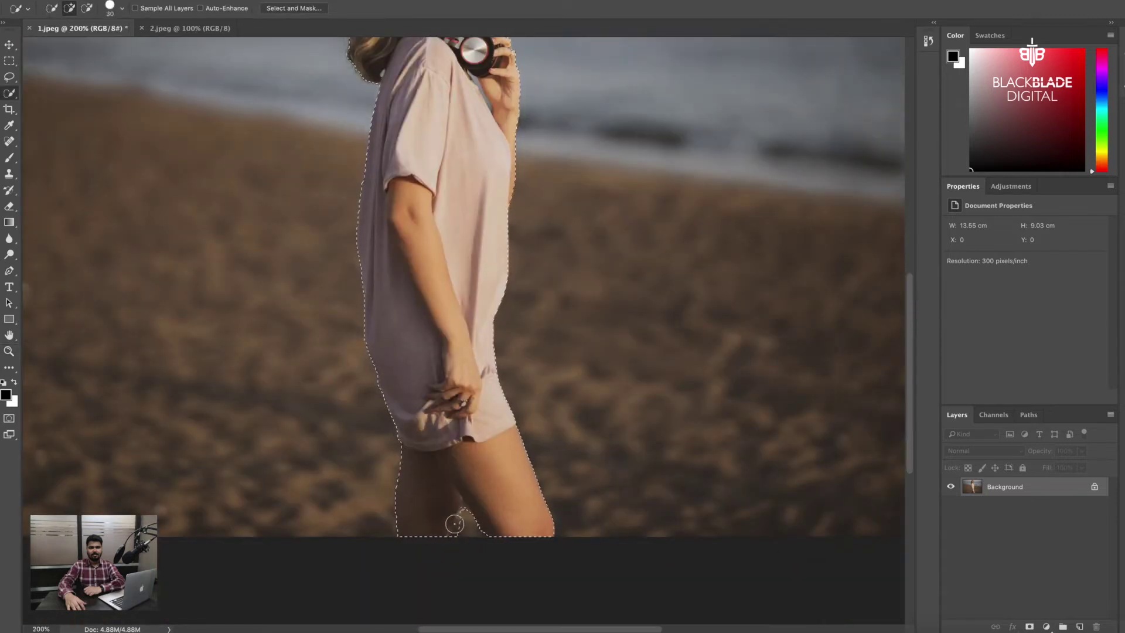
{"action": "left_click", "coordinate": [460, 519], "text": "alt"}
{"action": "left_click", "coordinate": [451, 525], "text": "alt"}
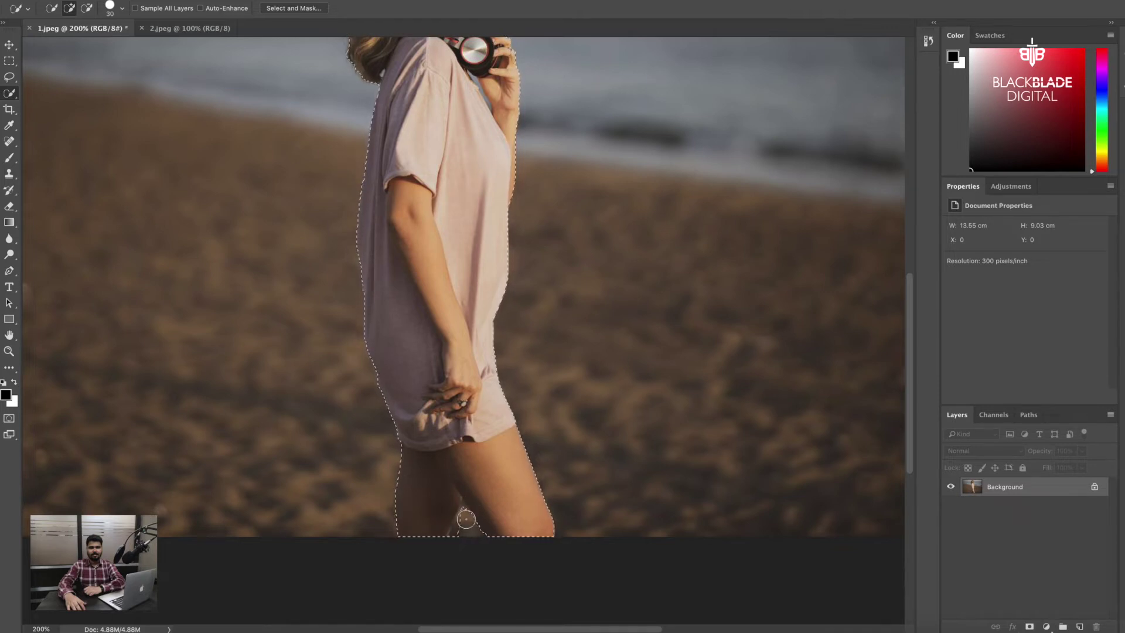
{"action": "left_click", "coordinate": [471, 518], "text": "alt"}
Shrink the Quick Selection brush and Alt-paint to deselect the gap between the legs
{"action": "left_click", "coordinate": [123, 9]}
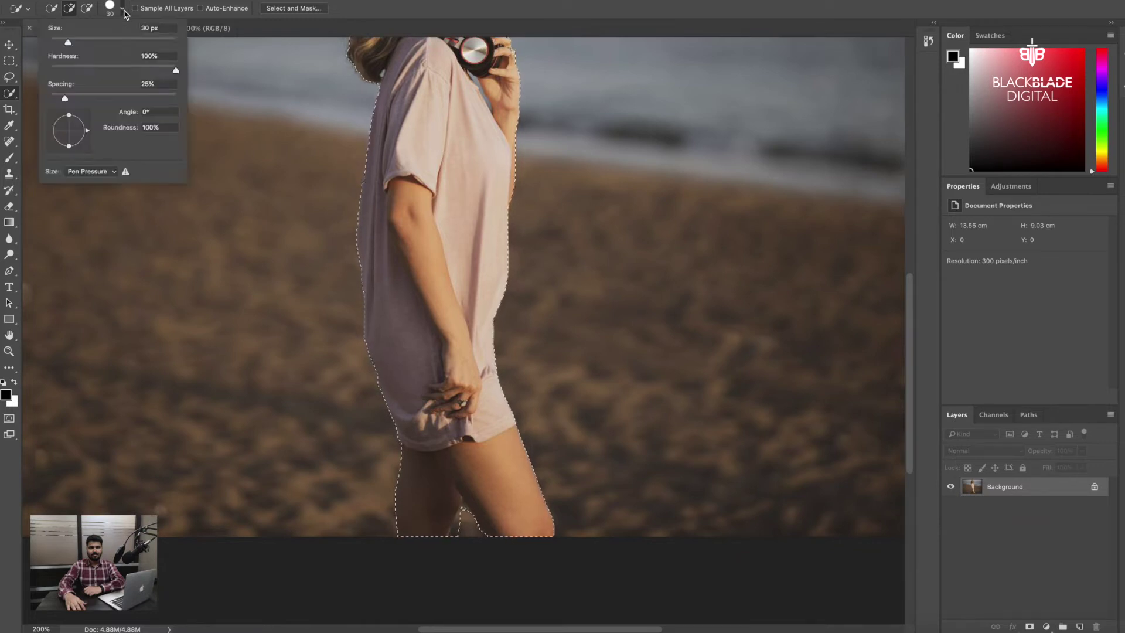
{"action": "left_click_drag", "start_coordinate": [69, 42], "coordinate": [57, 46]}
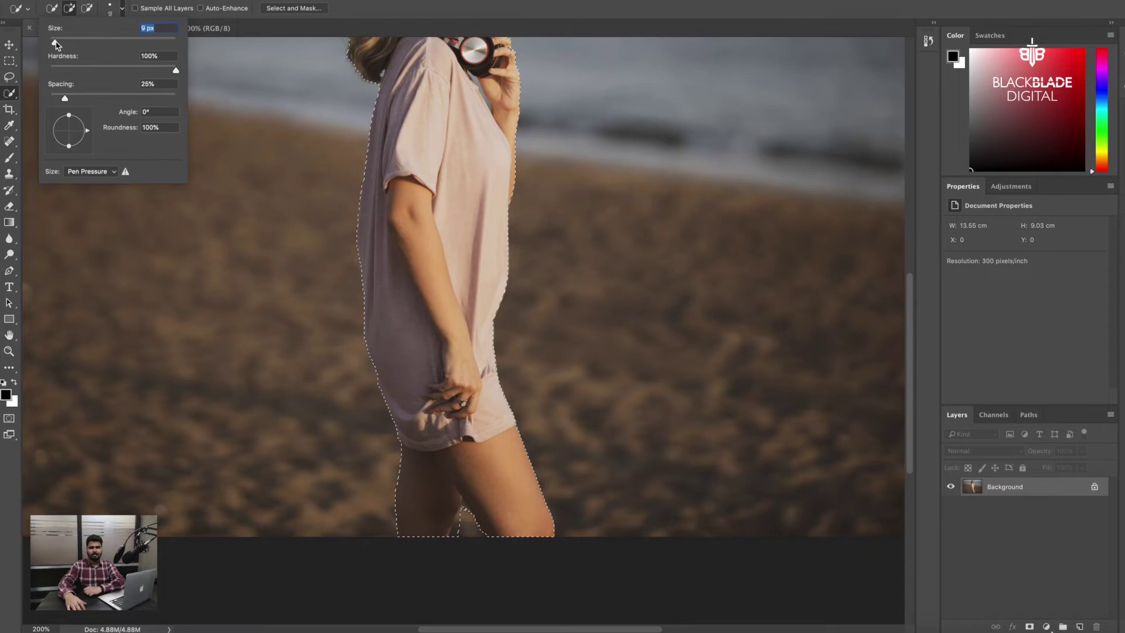
{"action": "key", "text": "Return"}
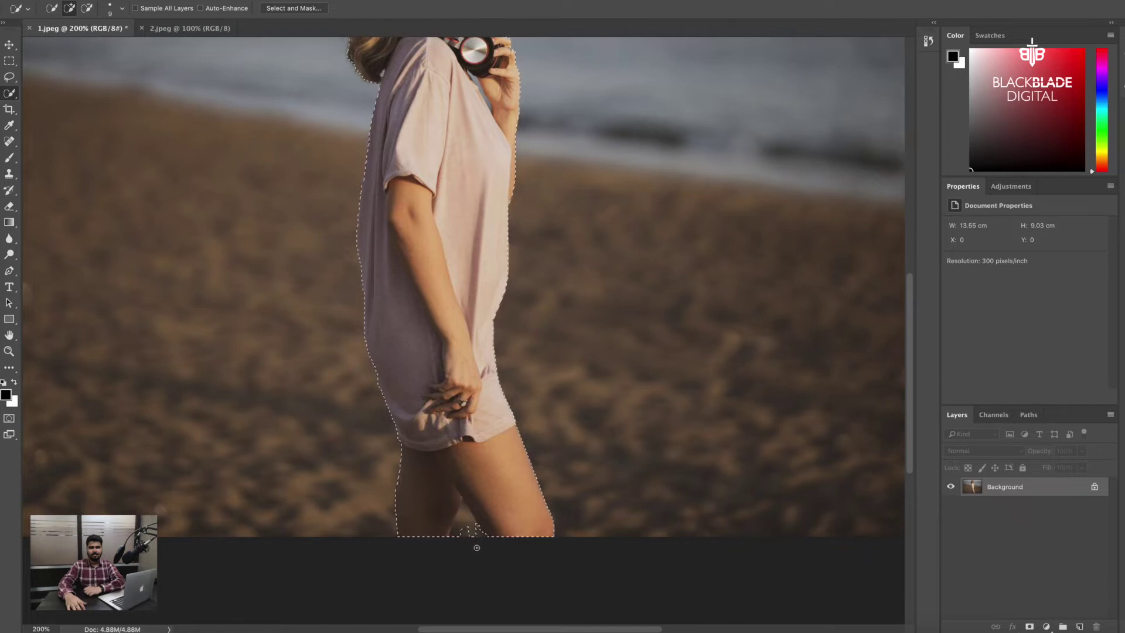
{"action": "key", "text": "alt"}
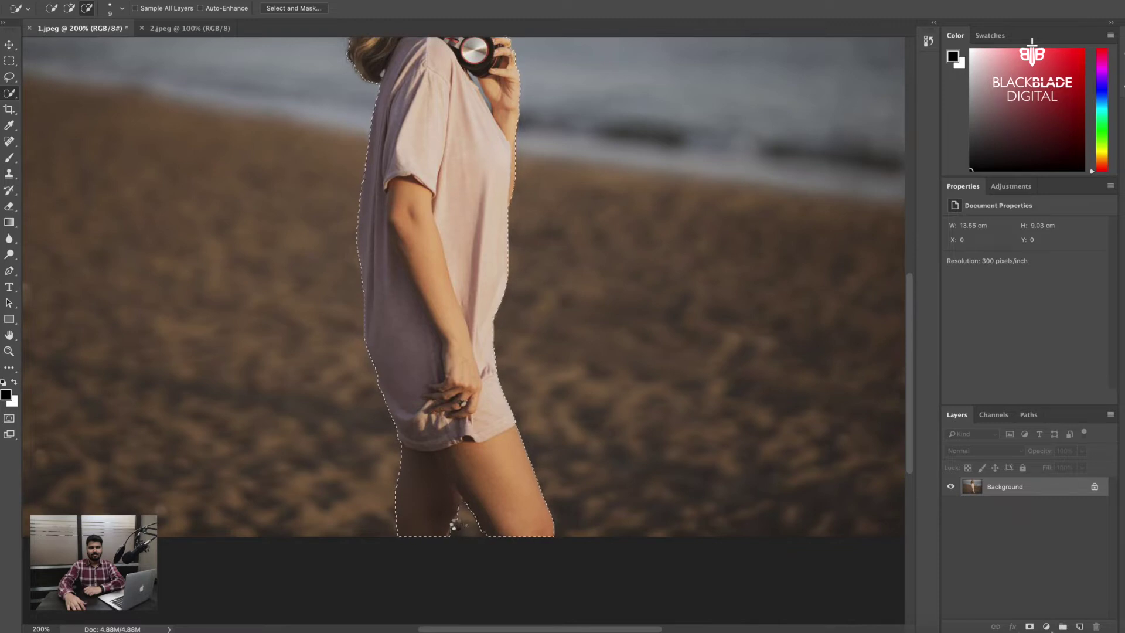
{"action": "key", "text": "alt"}
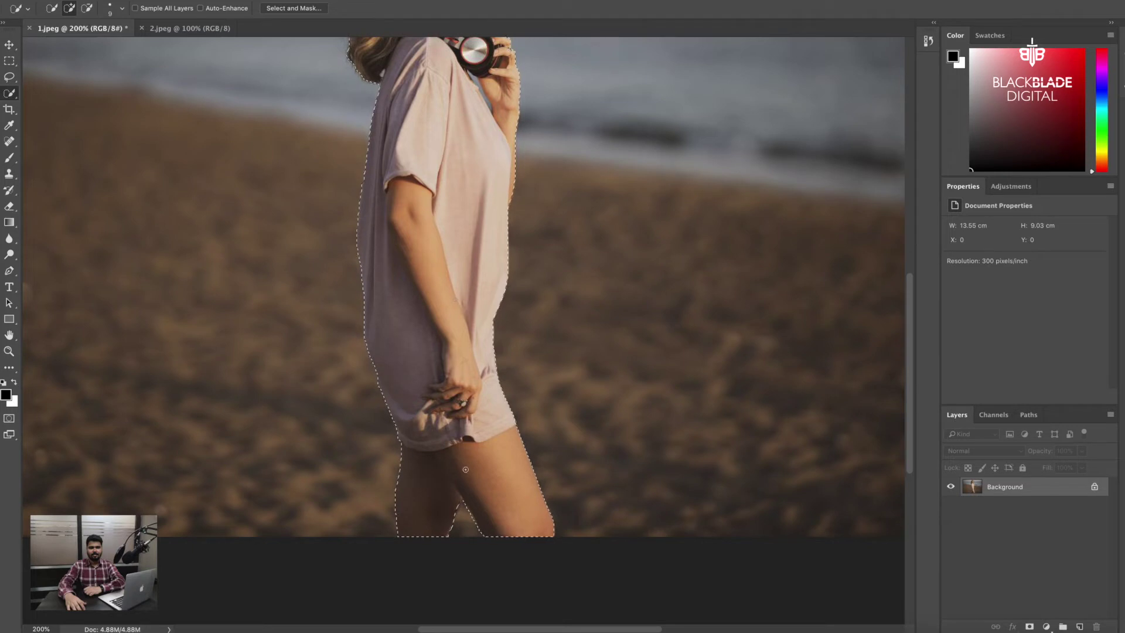
Set the brush back to 30 px and zoom out to see the full selection
{"action": "left_click", "coordinate": [122, 8]}
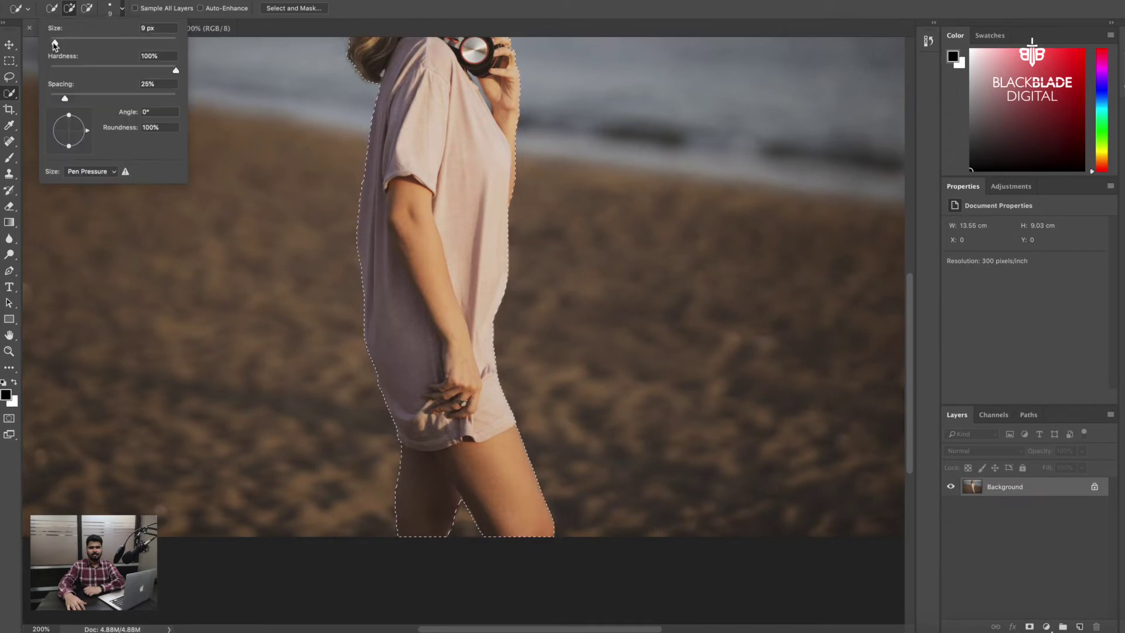
{"action": "left_click_drag", "start_coordinate": [54, 43], "coordinate": [71, 46]}
{"action": "left_click_drag", "start_coordinate": [70, 46], "coordinate": [69, 45]}
{"action": "key", "text": "Return"}
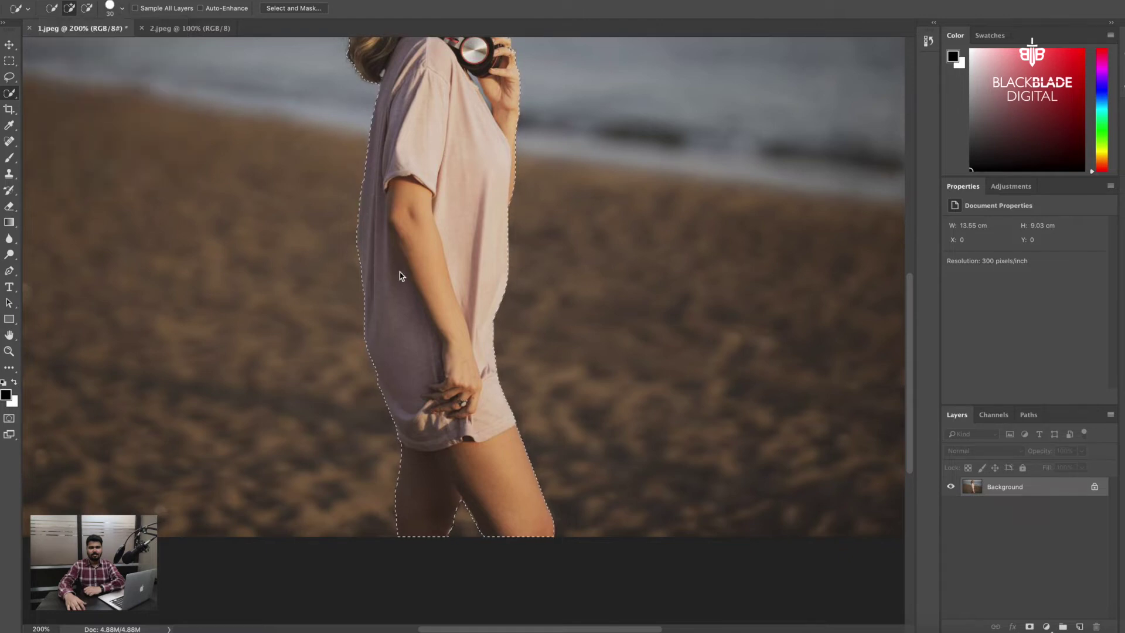
{"action": "scroll", "coordinate": [181, 426], "scroll_direction": "down", "scroll_amount": 2}
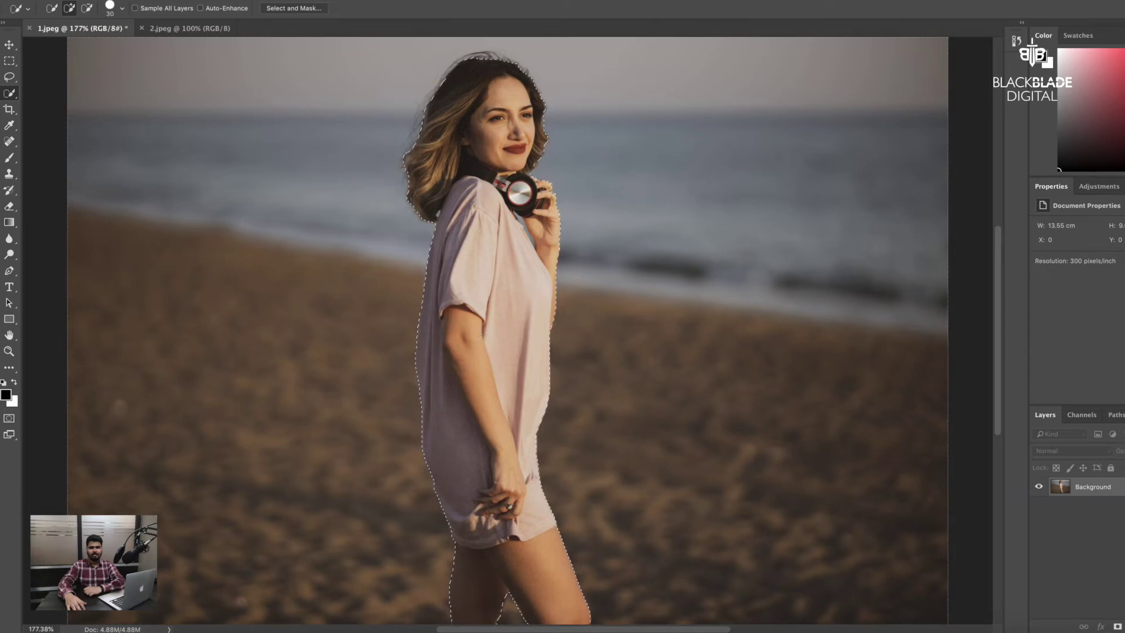
Open Select and Mask on the woman's selection and bring up the View mode list
{"action": "left_click", "coordinate": [264, 1]}
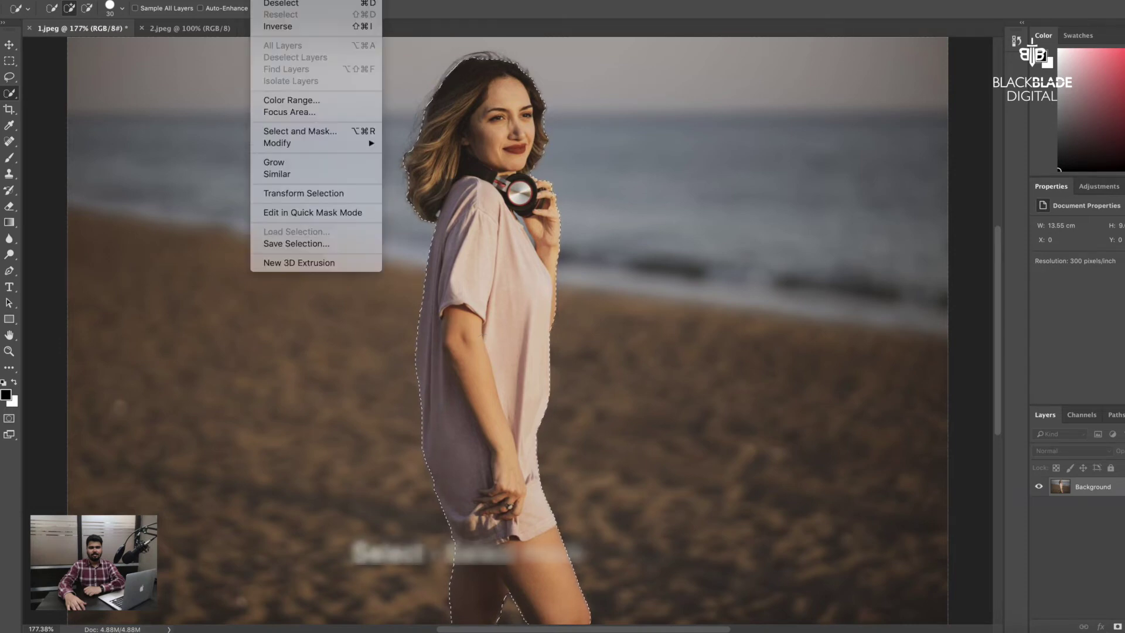
{"action": "left_click", "coordinate": [313, 133]}
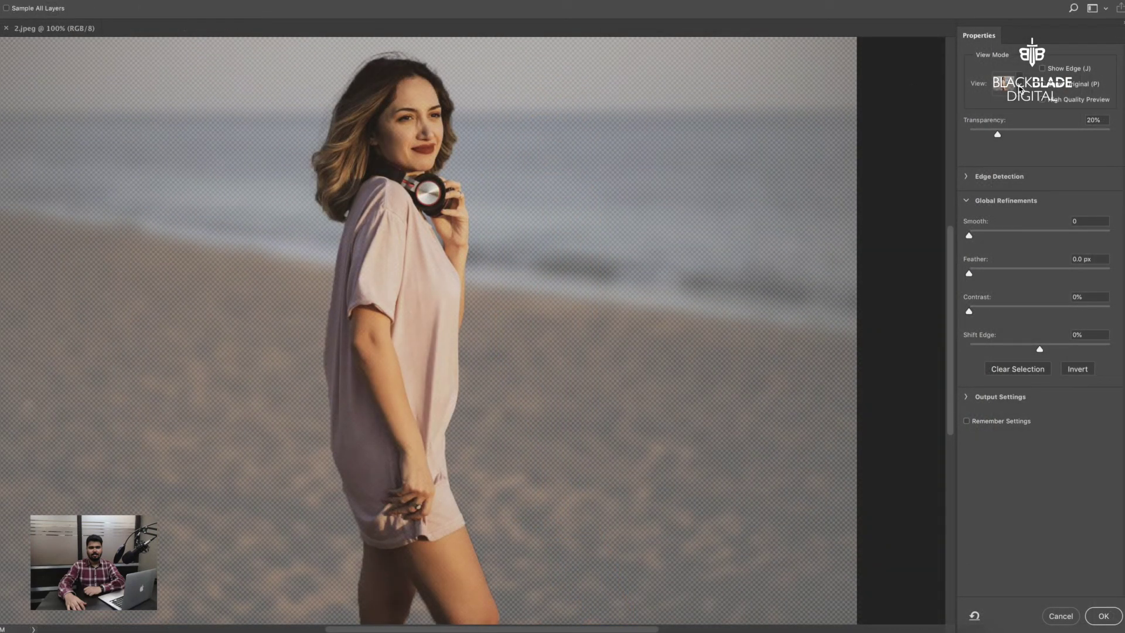
{"action": "left_click", "coordinate": [1020, 90]}
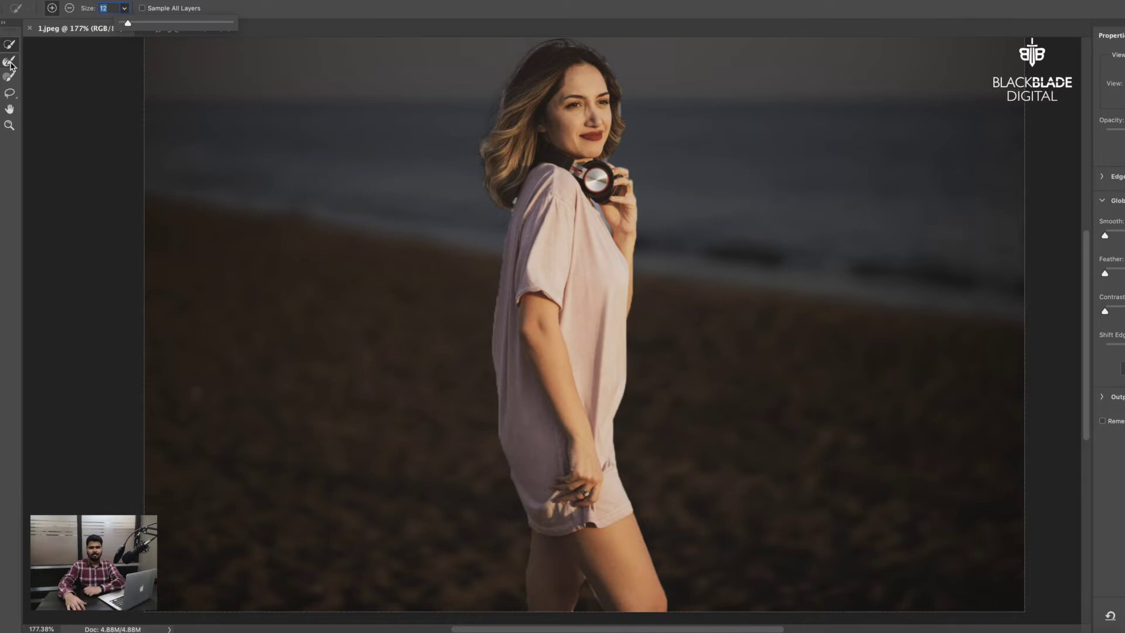
Choose the Refine Edge Brush and scroll around the preview to inspect the woman's edges
{"action": "left_click", "coordinate": [9, 62]}
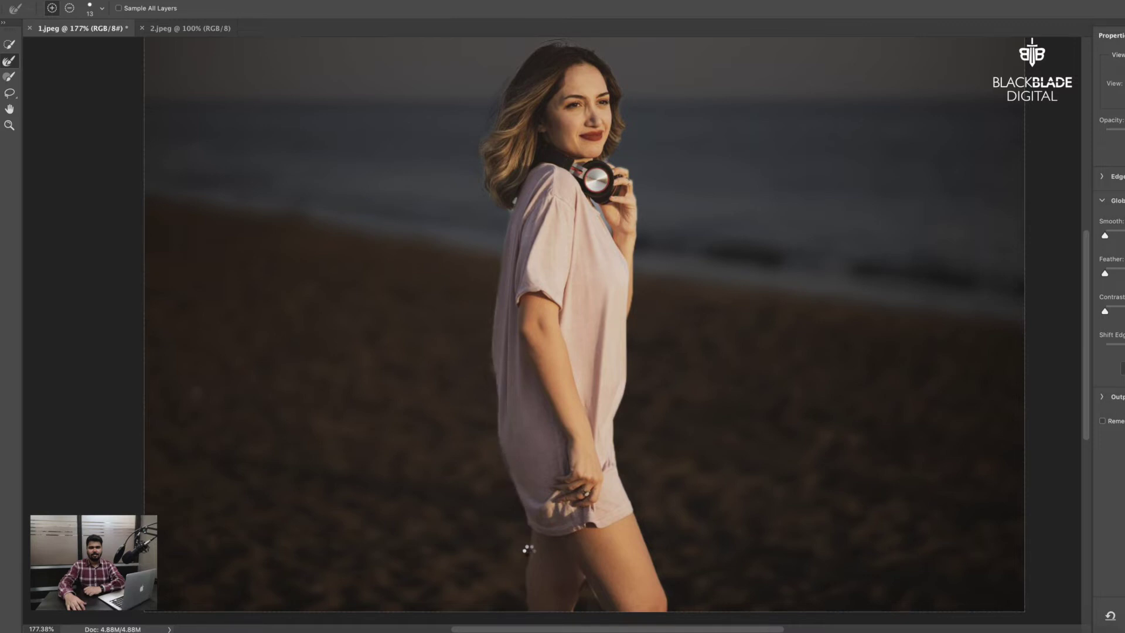
{"action": "scroll", "coordinate": [527, 616], "scroll_direction": "down", "scroll_amount": 1}
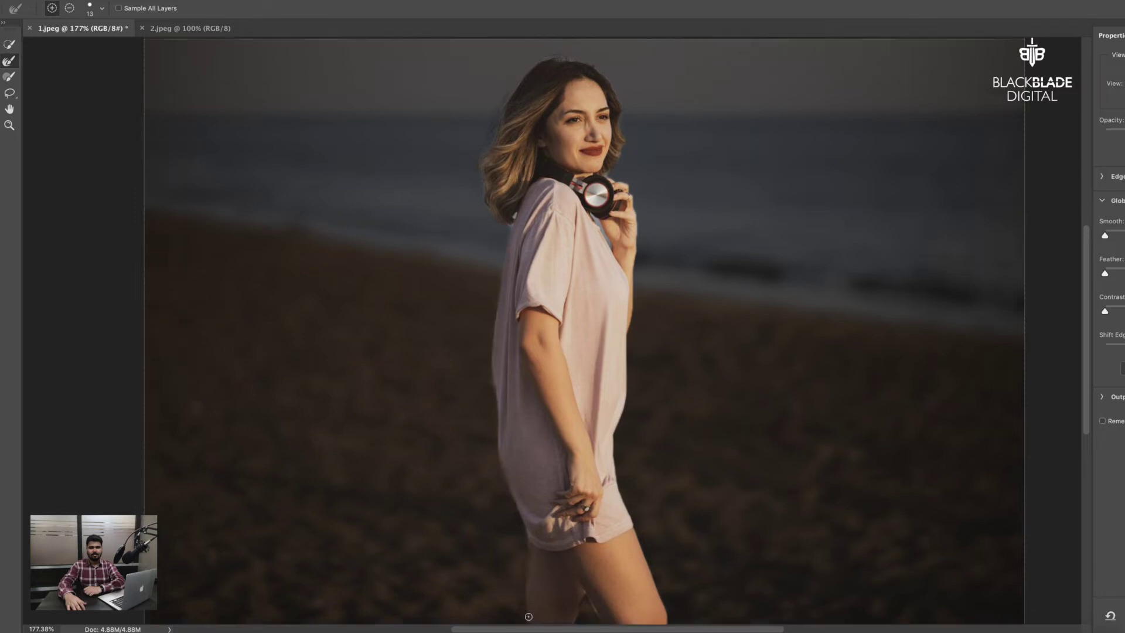
{"action": "scroll", "coordinate": [528, 618], "scroll_direction": "down", "scroll_amount": 5}
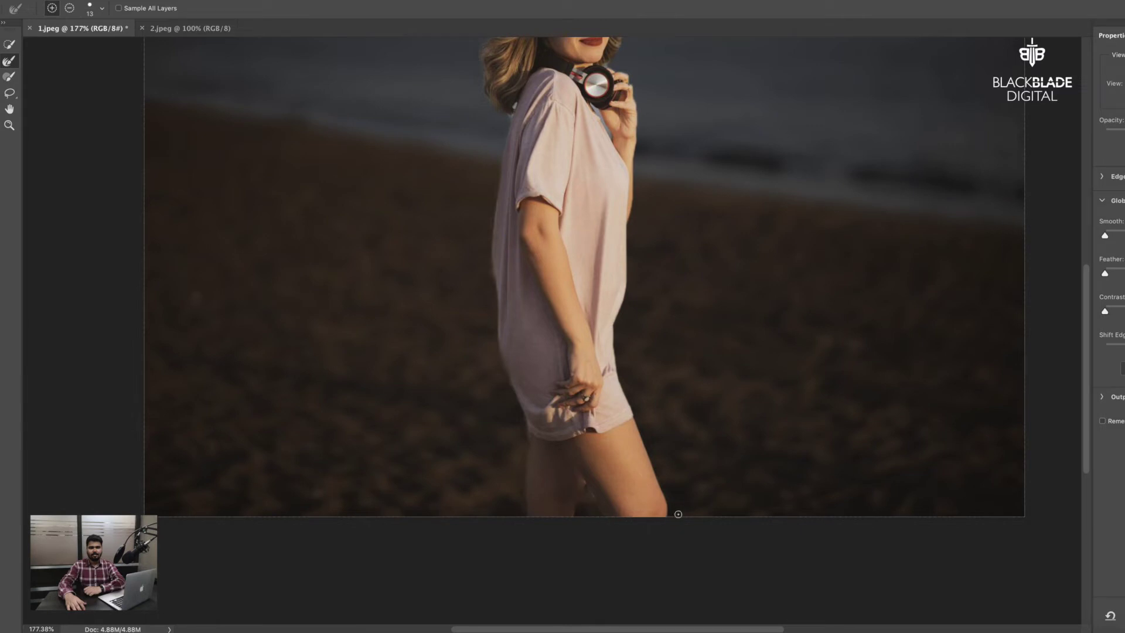
{"action": "scroll", "coordinate": [687, 476], "scroll_direction": "up", "scroll_amount": 3}
{"action": "scroll", "coordinate": [687, 477], "scroll_direction": "up", "scroll_amount": 5}
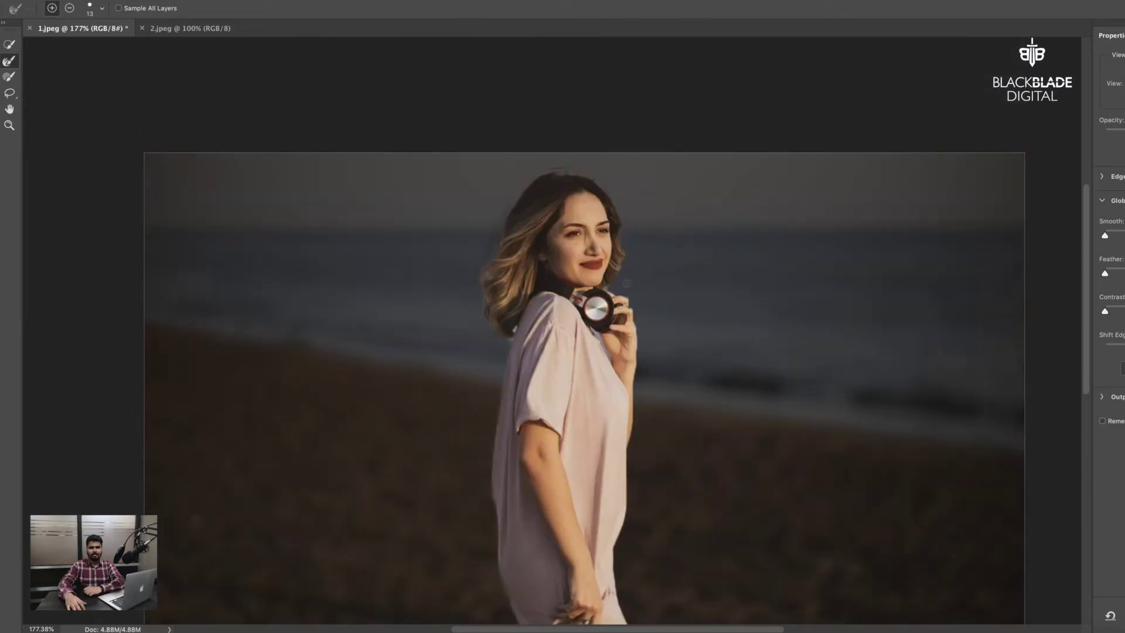
{"action": "scroll", "coordinate": [681, 550], "scroll_direction": "down", "scroll_amount": 3}
{"action": "scroll", "coordinate": [681, 550], "scroll_direction": "down", "scroll_amount": 3}
{"action": "scroll", "coordinate": [681, 550], "scroll_direction": "down", "scroll_amount": 14}
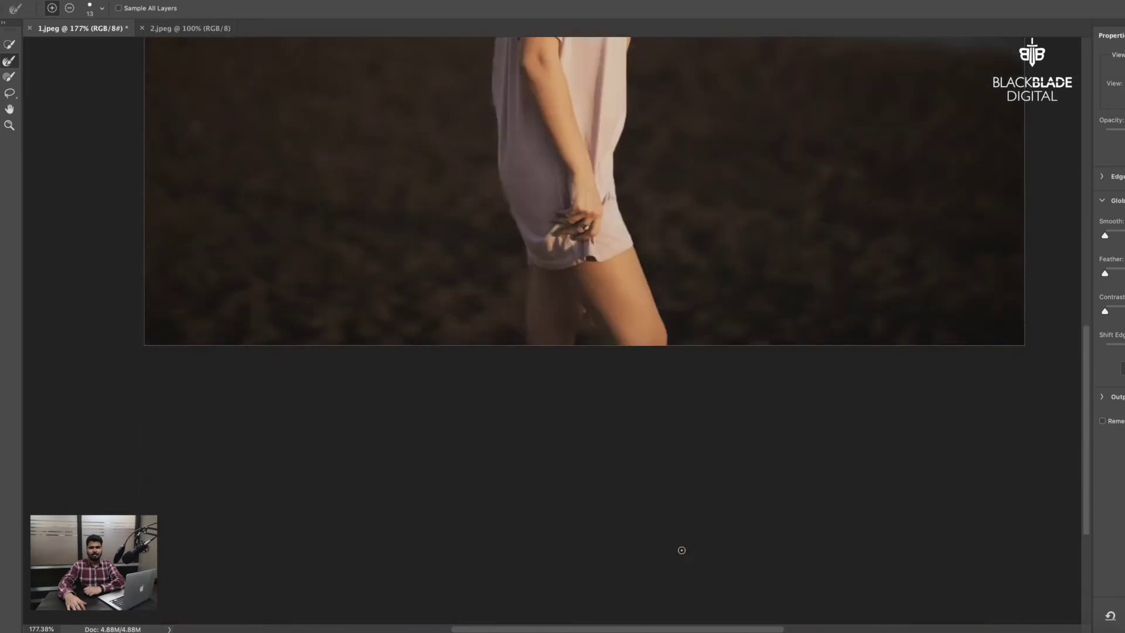
{"action": "scroll", "coordinate": [681, 550], "scroll_direction": "up", "scroll_amount": 14}
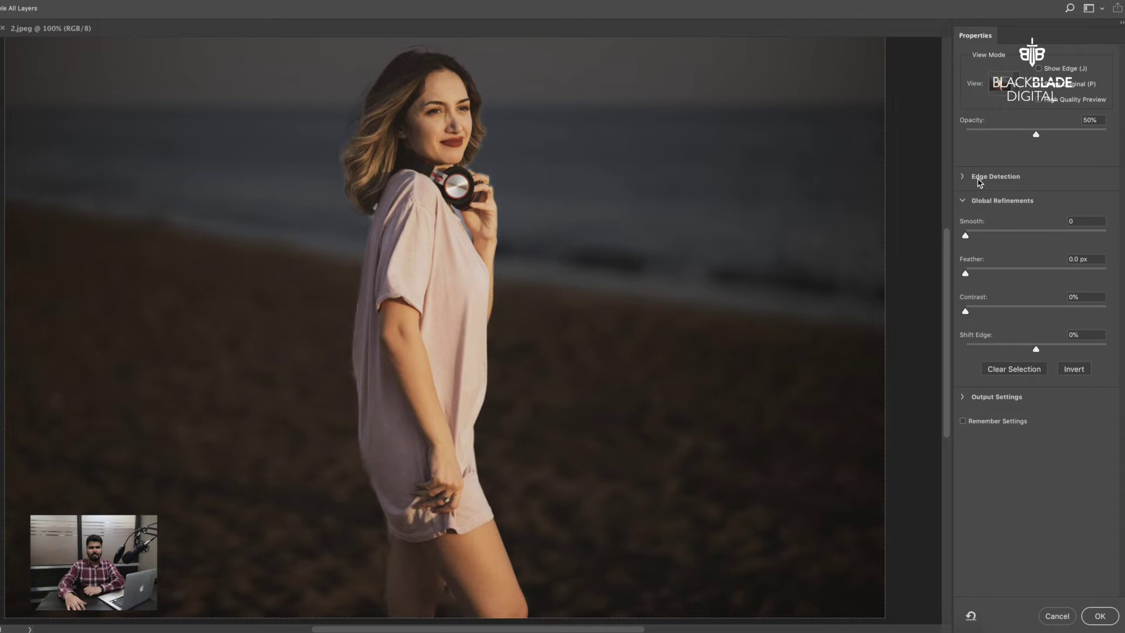
Set edge detection to Smart Radius 1 px, with Smooth 5 and Contrast 16%
{"action": "left_click", "coordinate": [963, 177]}
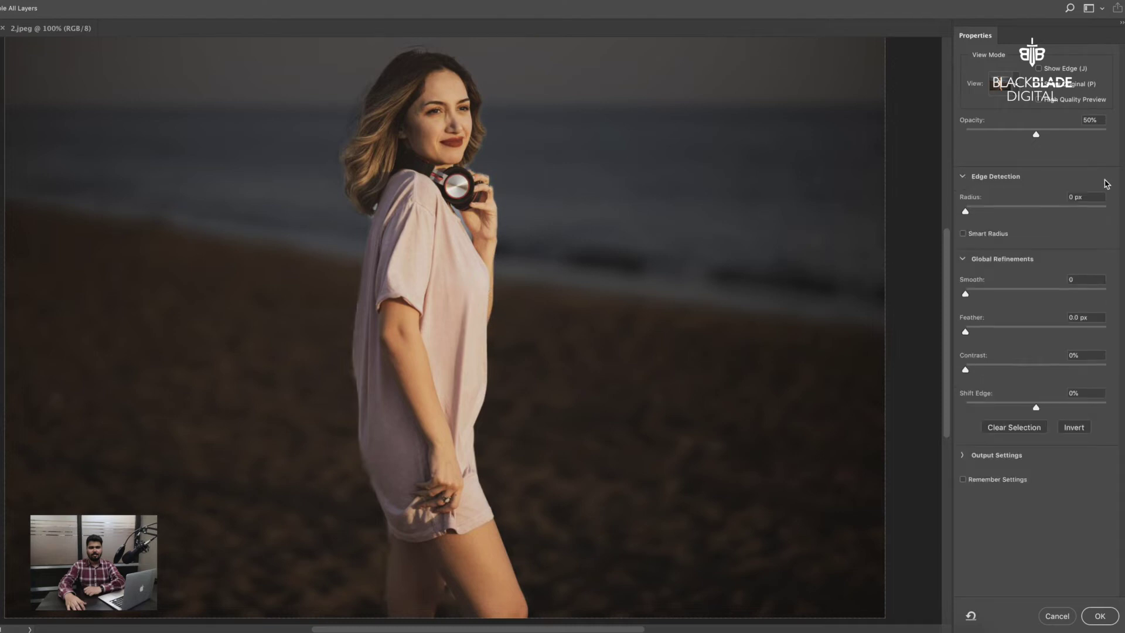
{"action": "left_click", "coordinate": [964, 233]}
{"action": "left_click", "coordinate": [979, 214]}
{"action": "left_click_drag", "start_coordinate": [966, 295], "coordinate": [991, 295]}
{"action": "left_click_drag", "start_coordinate": [991, 294], "coordinate": [972, 294]}
{"action": "mouse_move", "coordinate": [972, 295]}
{"action": "left_mouse_down"}
{"action": "mouse_move", "coordinate": [1008, 296]}
{"action": "mouse_move", "coordinate": [973, 299]}
{"action": "left_mouse_up"}
{"action": "left_click", "coordinate": [966, 332]}
{"action": "left_click_drag", "start_coordinate": [967, 372], "coordinate": [986, 375]}
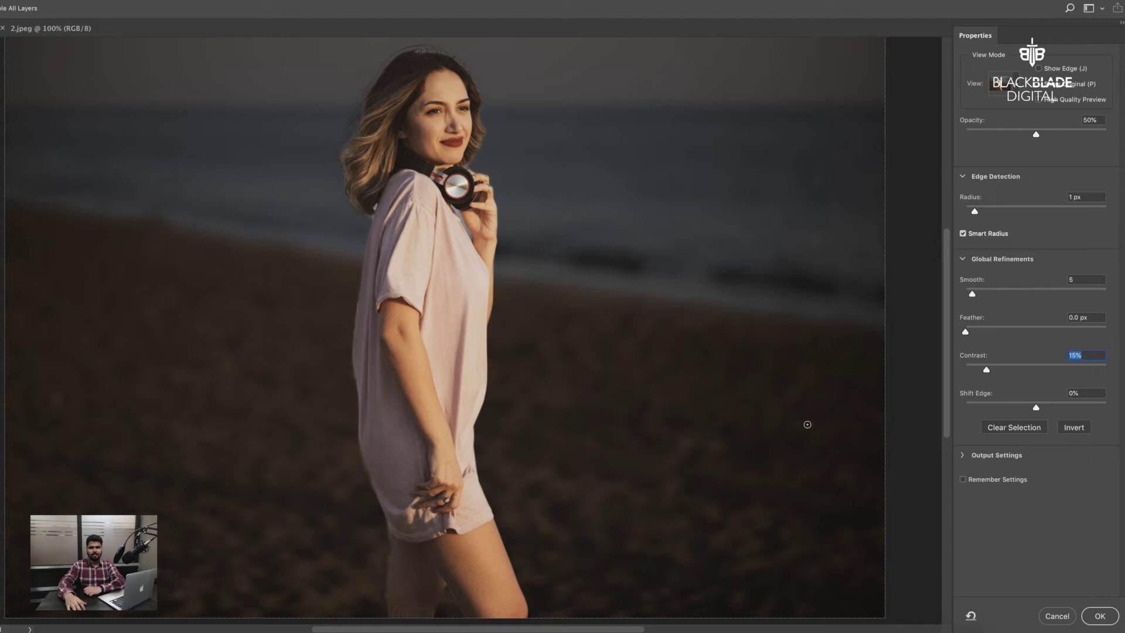
Turn on Decontaminate Colors and output to New Layer with Layer Mask
{"action": "left_click", "coordinate": [963, 456]}
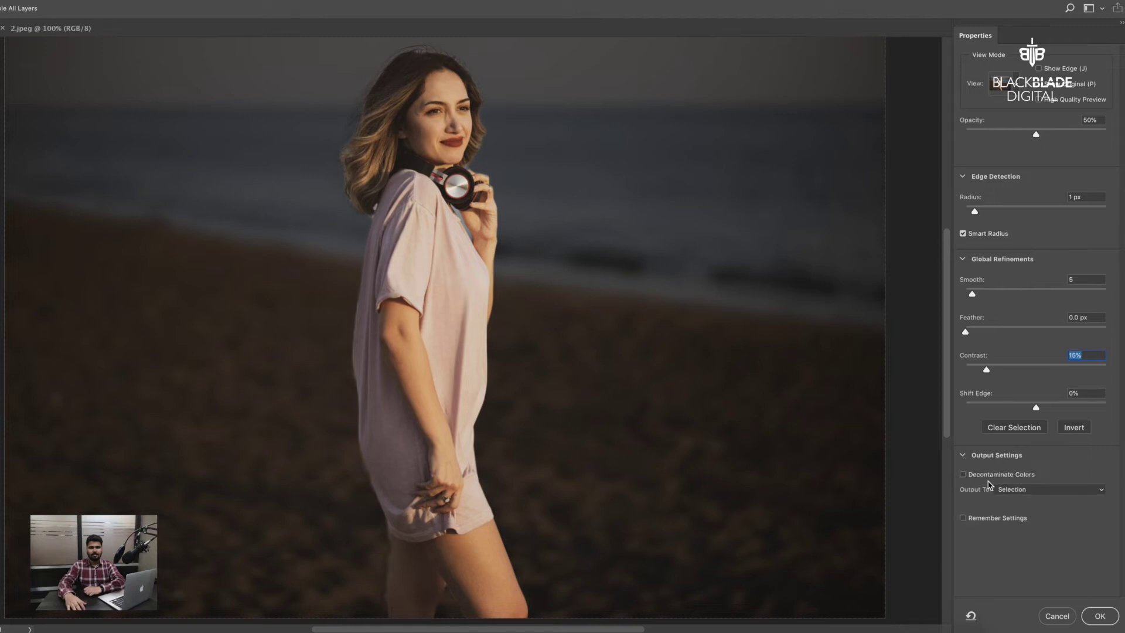
{"action": "left_click", "coordinate": [979, 476]}
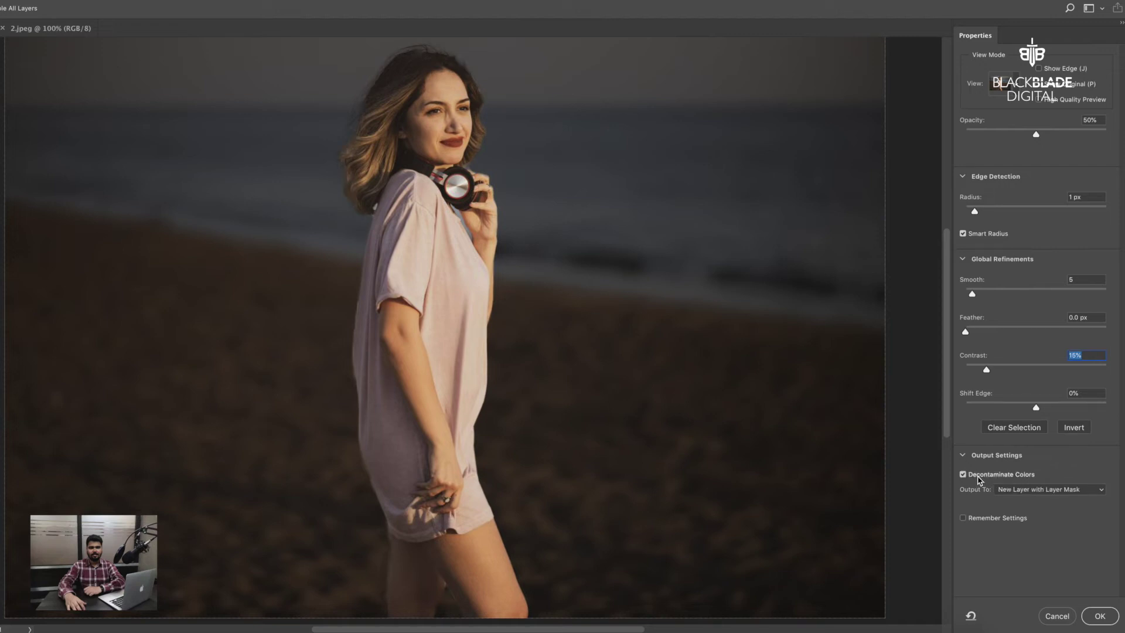
{"action": "left_click", "coordinate": [1004, 491]}
{"action": "left_click", "coordinate": [1002, 494]}
{"action": "left_click", "coordinate": [1045, 491]}
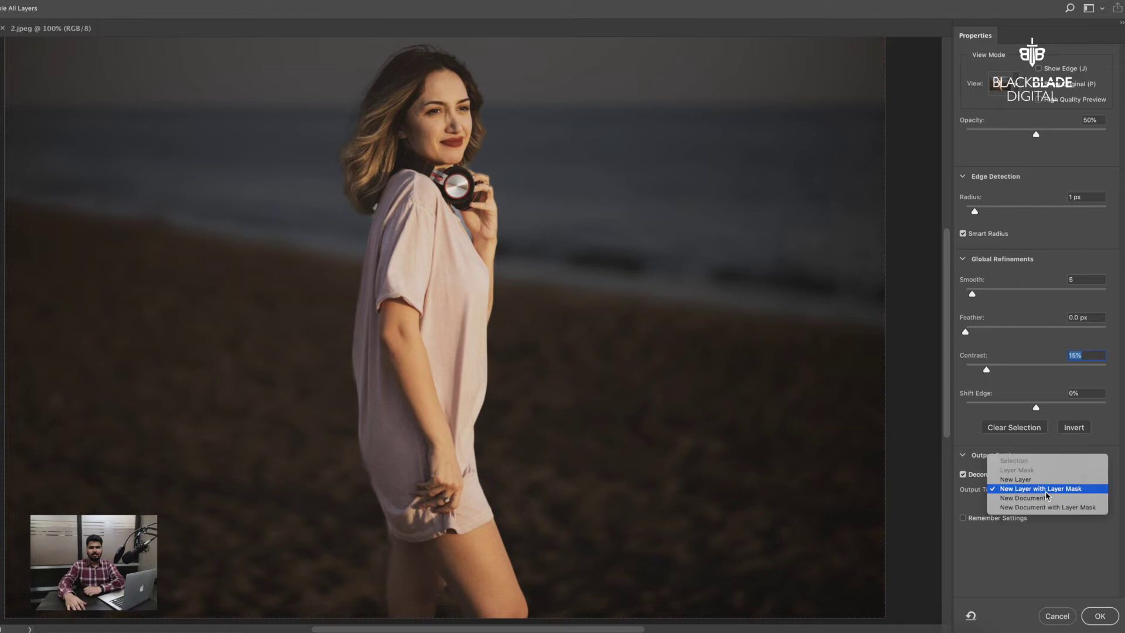
{"action": "left_click", "coordinate": [1046, 491]}
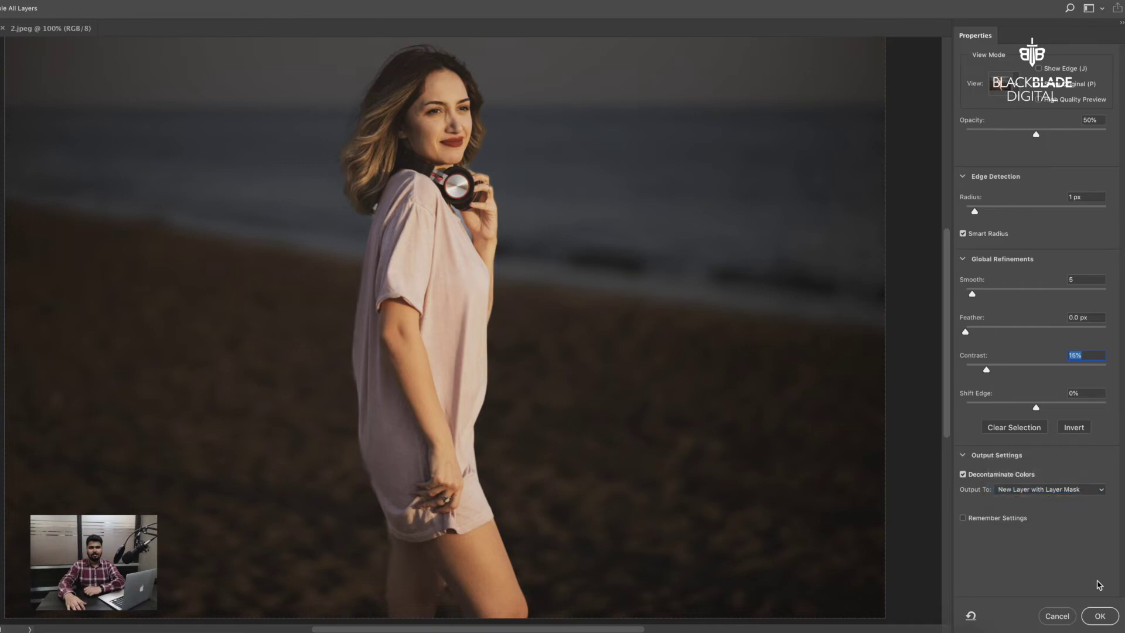
Apply Select and Mask, then start dragging the cut-out woman layer with the Move tool
{"action": "left_click", "coordinate": [1104, 614]}
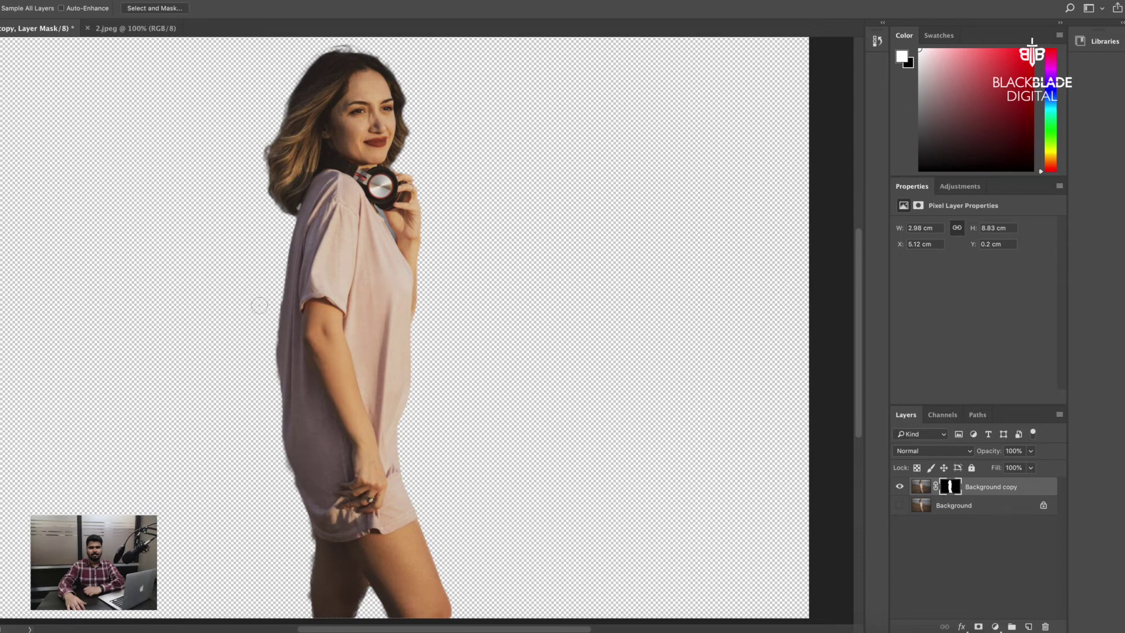
{"action": "key", "text": "v"}
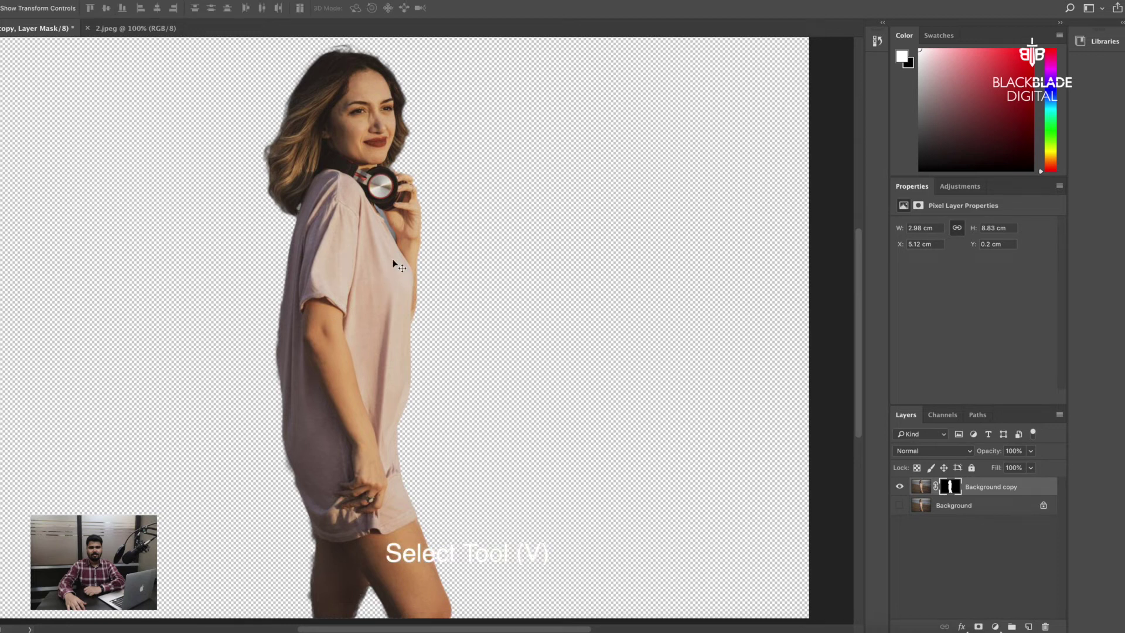
{"action": "mouse_move", "coordinate": [329, 216]}
{"action": "left_mouse_down"}
{"action": "mouse_move", "coordinate": [276, 133]}
{"action": "mouse_move", "coordinate": [141, 30]}
{"action": "left_mouse_up"}
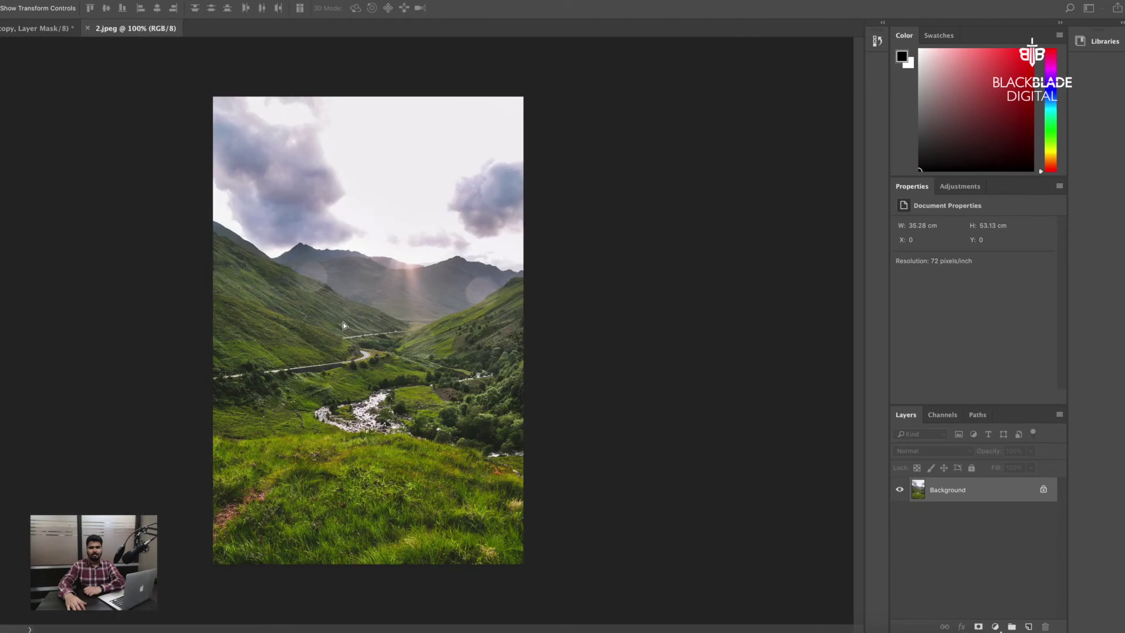
Place the woman in the 2.jpeg valley, scaled to about 86% and lowered into the grass
{"action": "left_click_drag", "start_coordinate": [343, 325], "coordinate": [347, 337]}
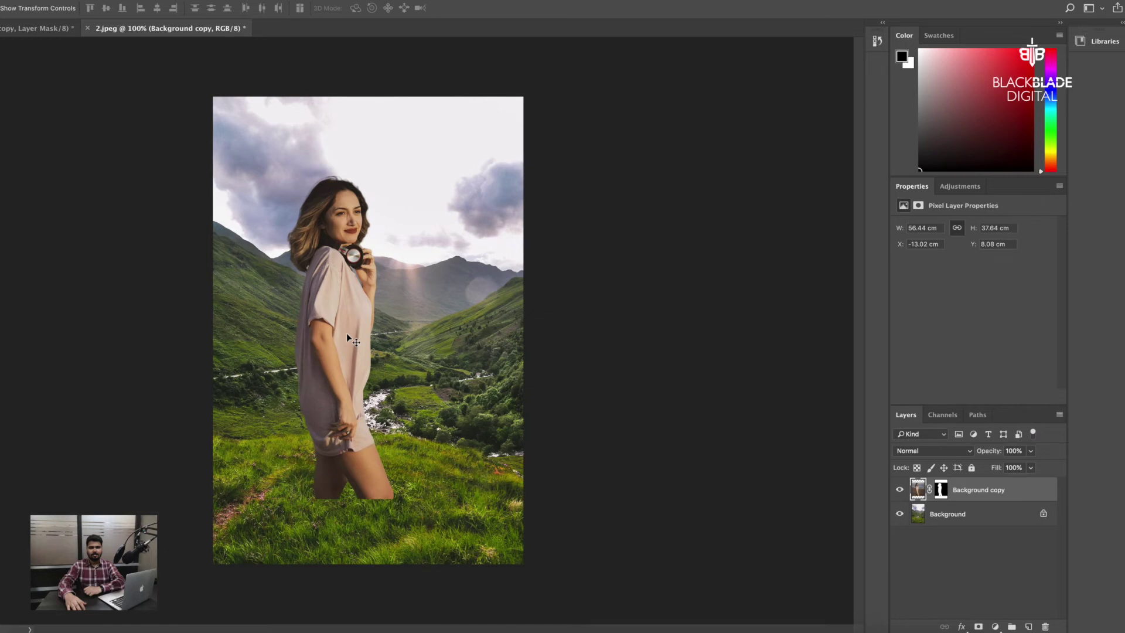
{"action": "left_click_drag", "start_coordinate": [347, 335], "coordinate": [369, 403]}
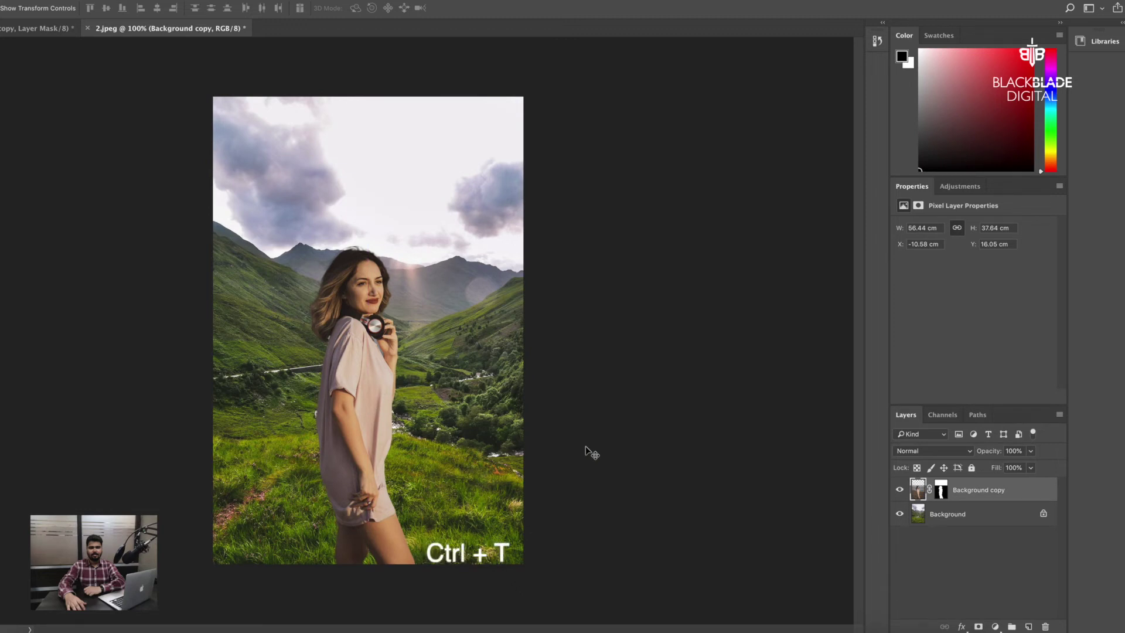
{"action": "key", "text": "ctrl+t"}
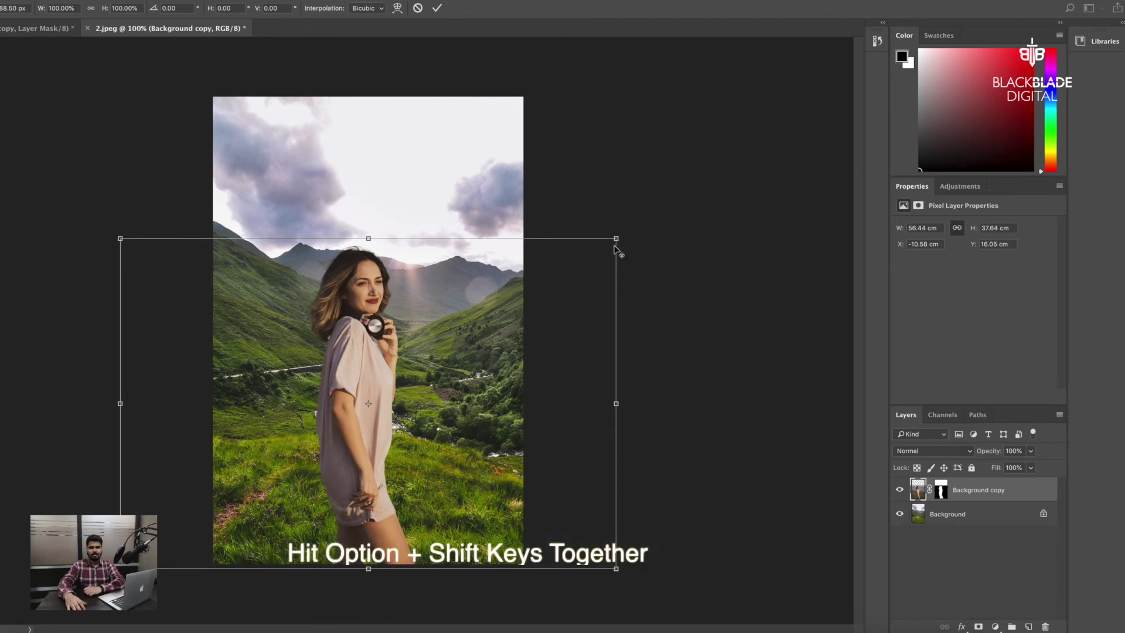
{"action": "mouse_move", "coordinate": [616, 237]}
{"action": "left_mouse_down"}
{"action": "mouse_move", "coordinate": [578, 289]}
{"action": "mouse_move", "coordinate": [597, 276]}
{"action": "left_mouse_up"}
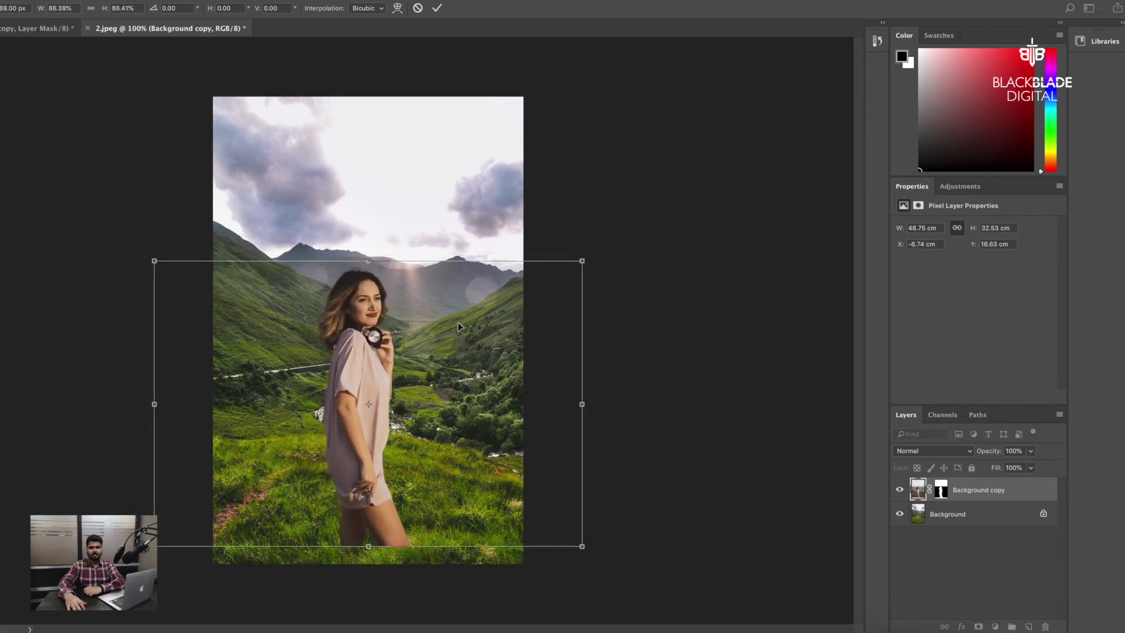
{"action": "left_click_drag", "start_coordinate": [459, 321], "coordinate": [459, 347]}
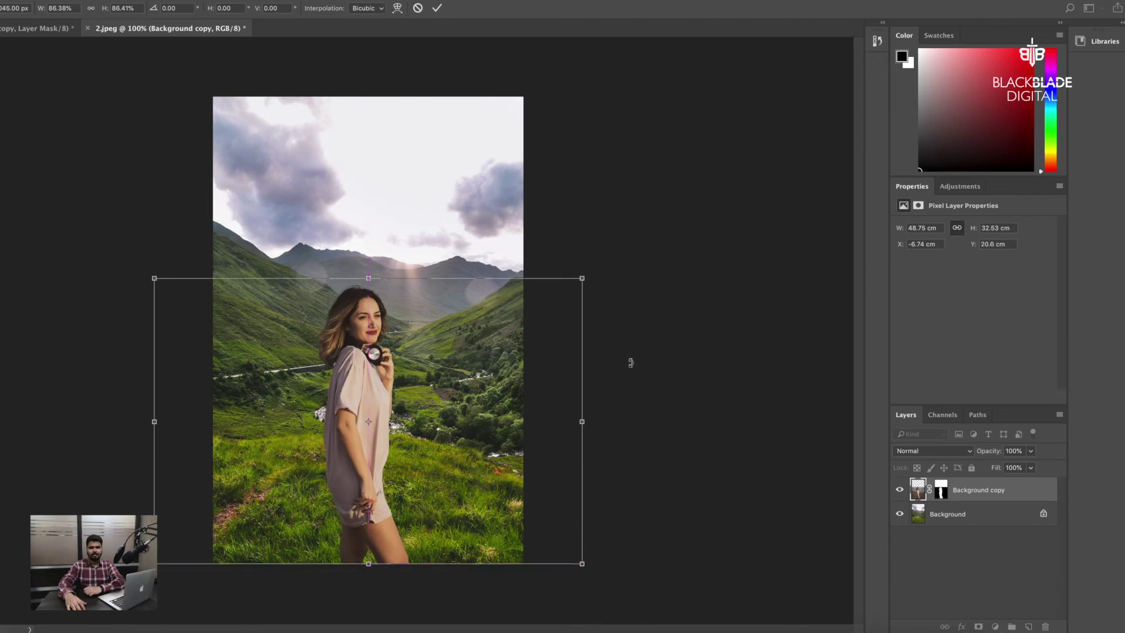
{"action": "key", "text": "Return"}
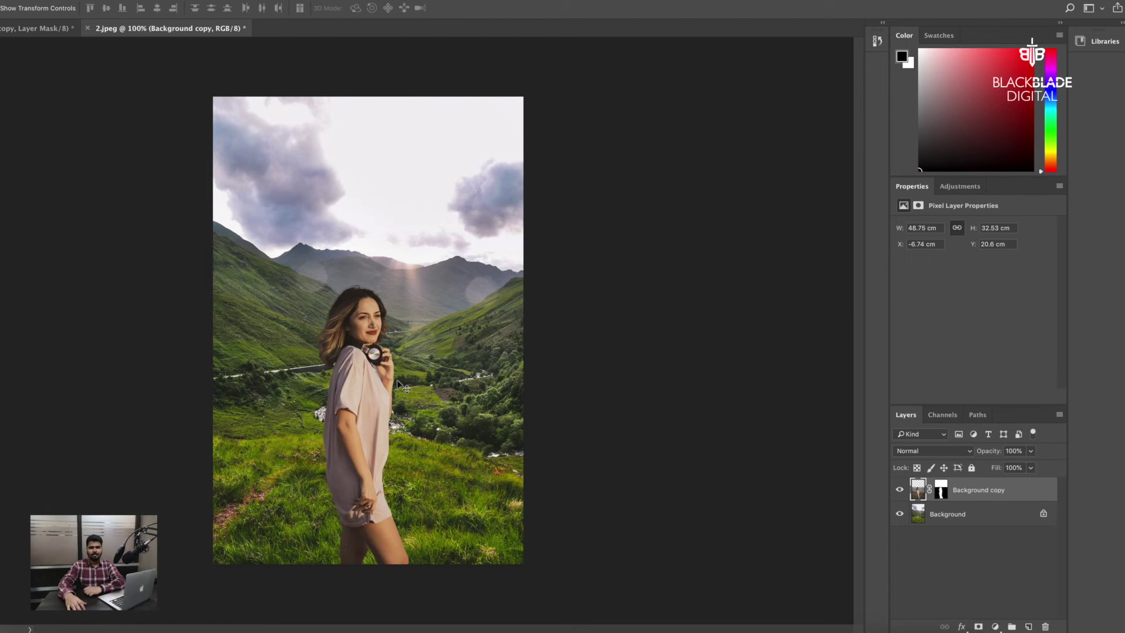
{"action": "key", "text": "ctrl+Tab"}
View the cut-out in 1.jpeg, then return to the 2.jpeg landscape composite
{"action": "left_click", "coordinate": [34, 28]}
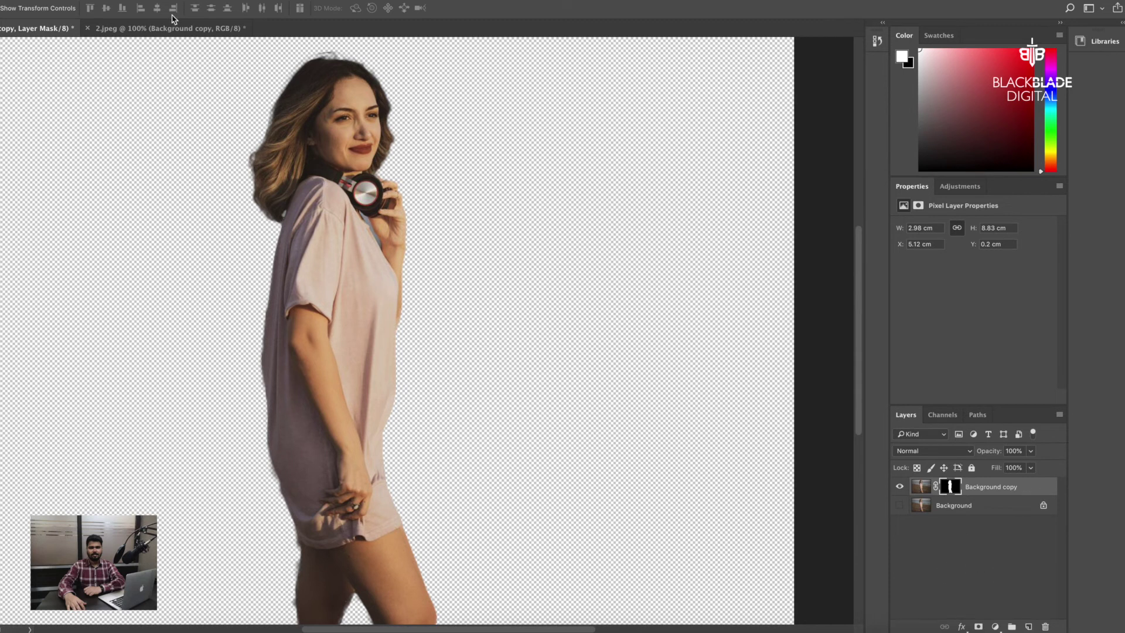
{"action": "left_click_drag", "start_coordinate": [174, 20], "coordinate": [482, 340]}
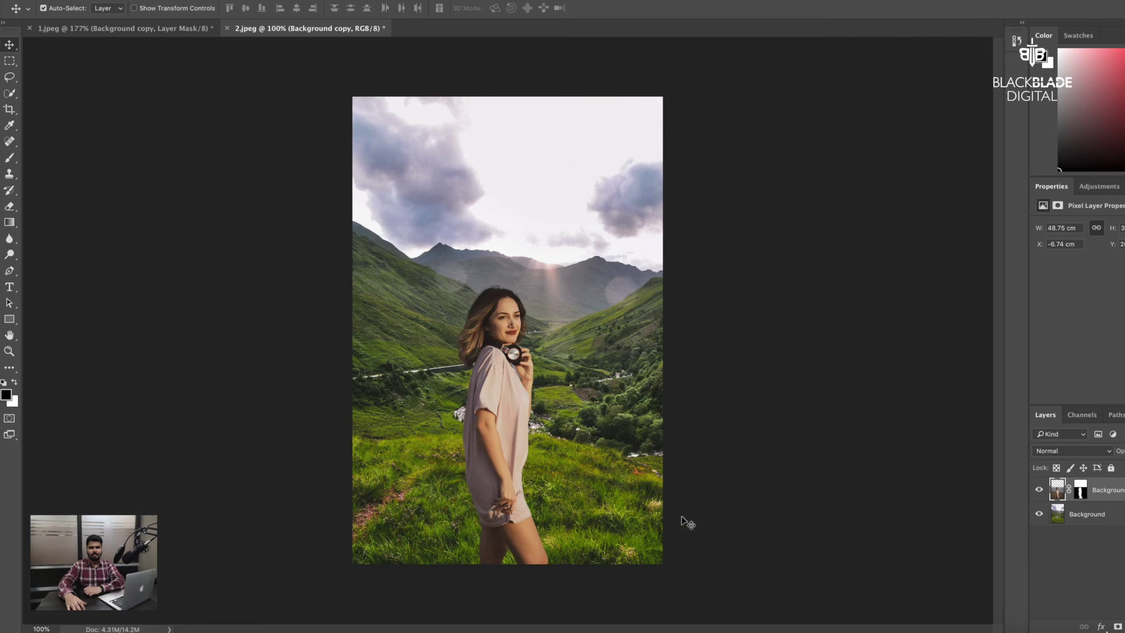
Duplicate the landscape Background layer and apply Filter > Blur Gallery > Tilt-Shift to the copy
{"action": "left_click", "coordinate": [298, 2]}
{"action": "mouse_move", "coordinate": [323, 136]}
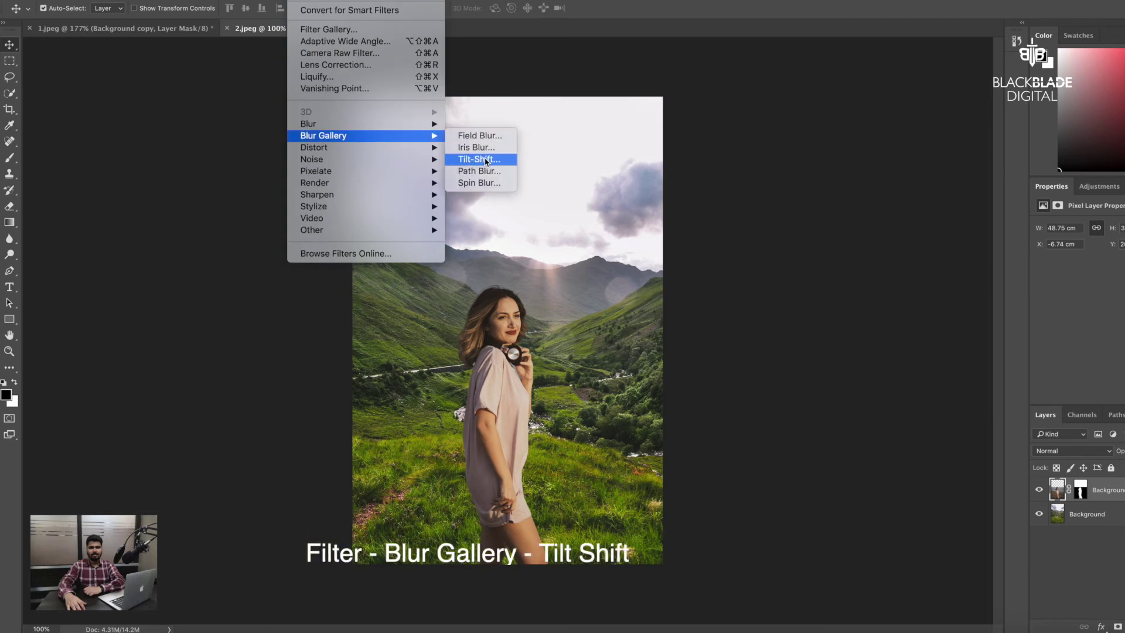
{"action": "left_click", "coordinate": [749, 199]}
{"action": "left_click", "coordinate": [1121, 520]}
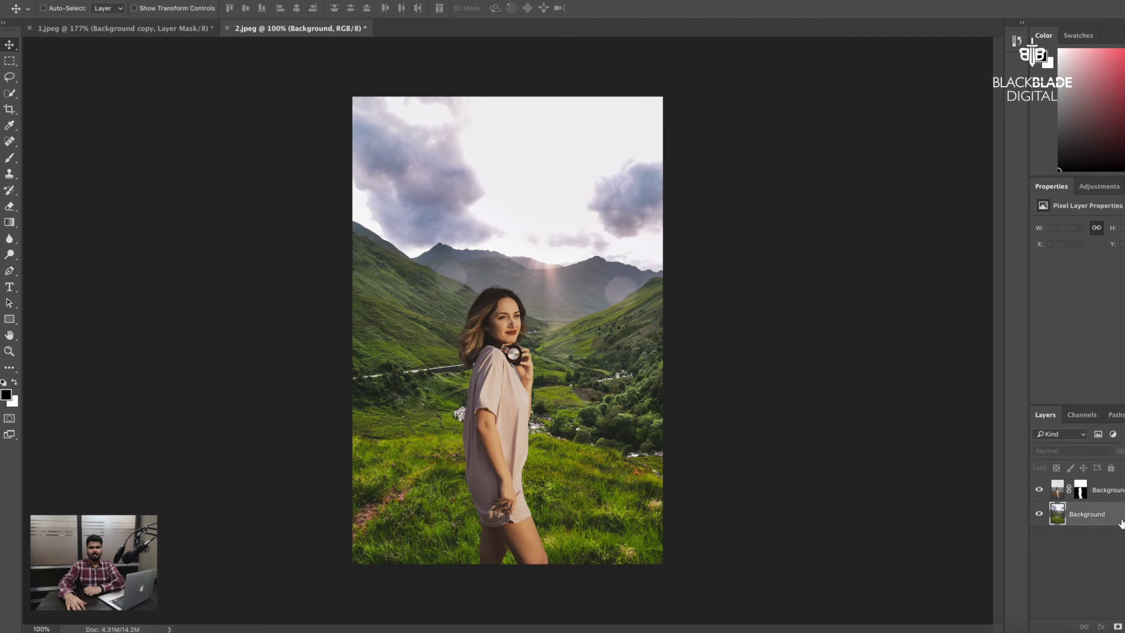
{"action": "key", "text": "ctrl+j"}
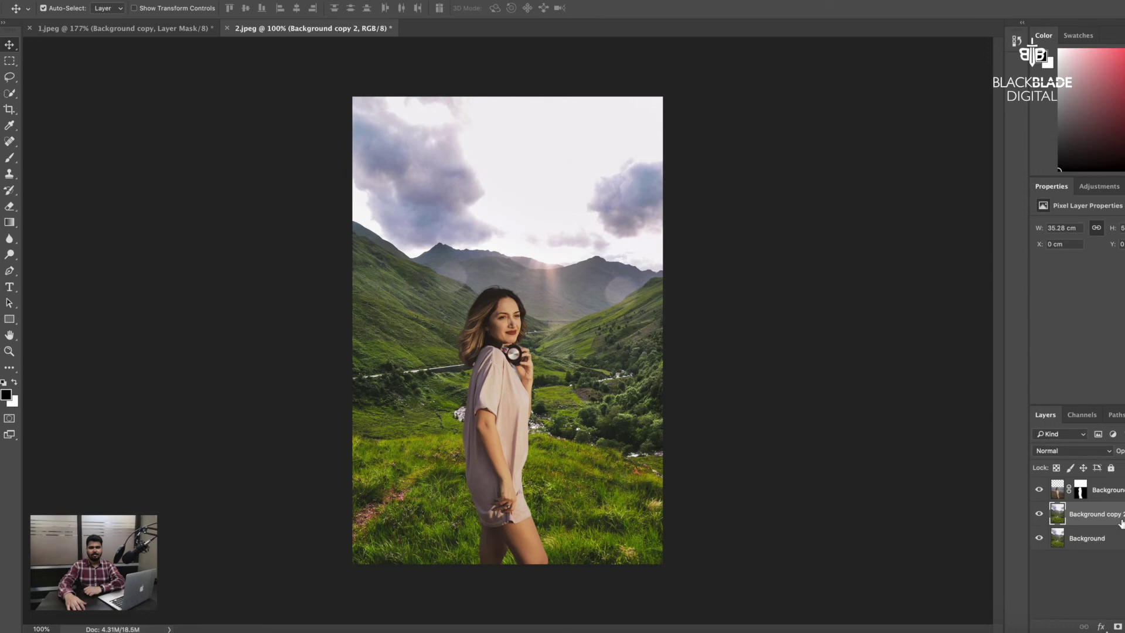
{"action": "left_click", "coordinate": [267, 1]}
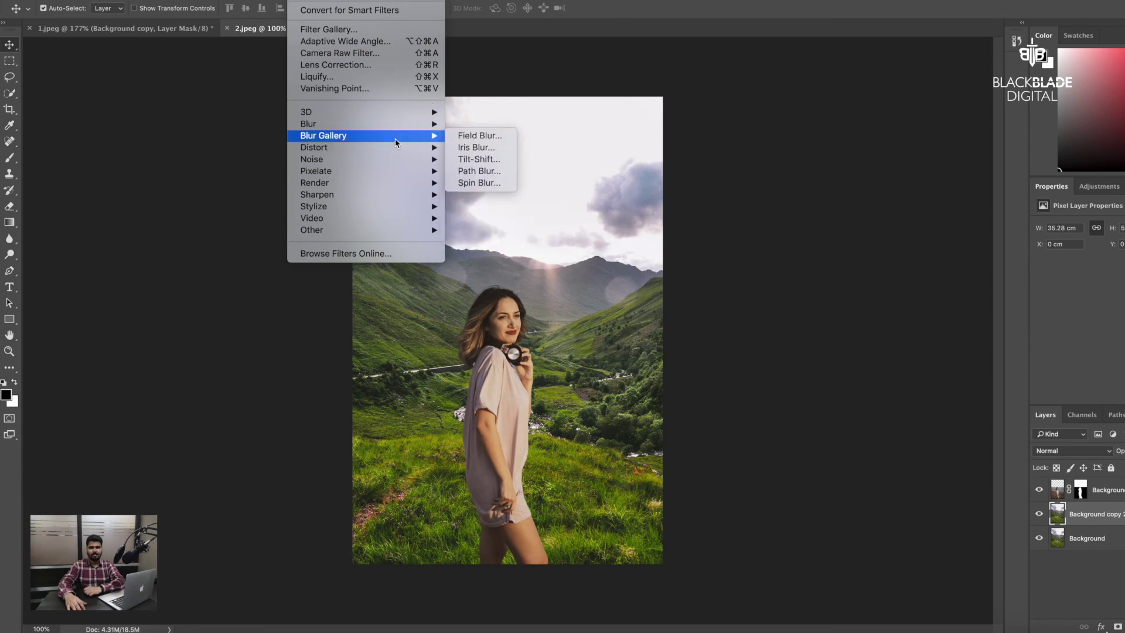
{"action": "left_click", "coordinate": [492, 165]}
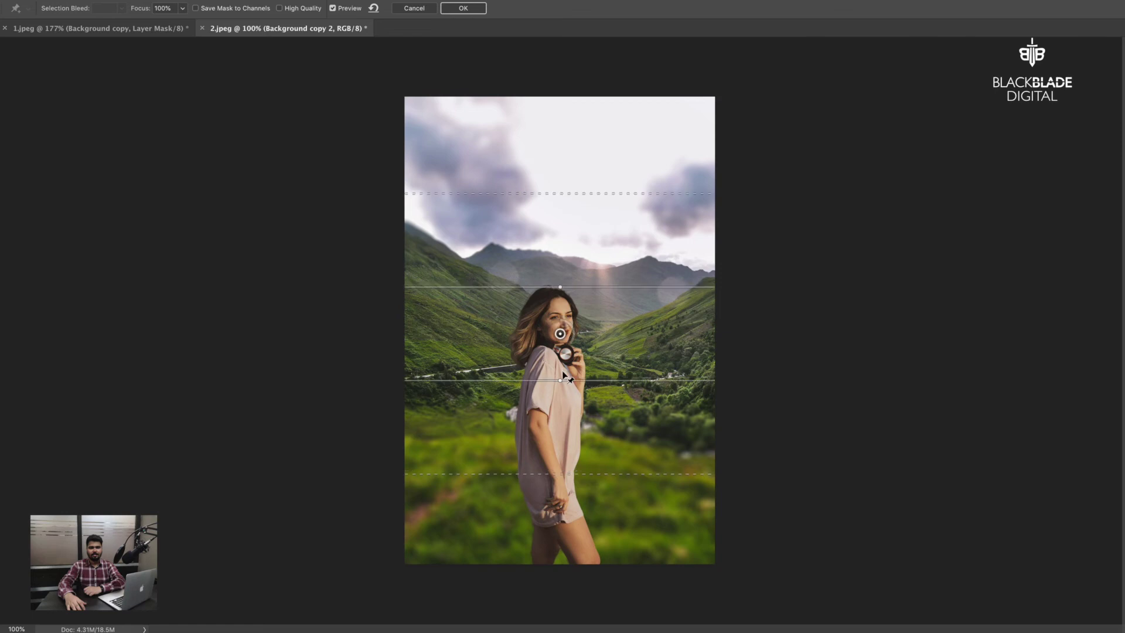
Position the Tilt-Shift focus band low over the grass and commit the blur
{"action": "left_click_drag", "start_coordinate": [560, 330], "coordinate": [569, 545]}
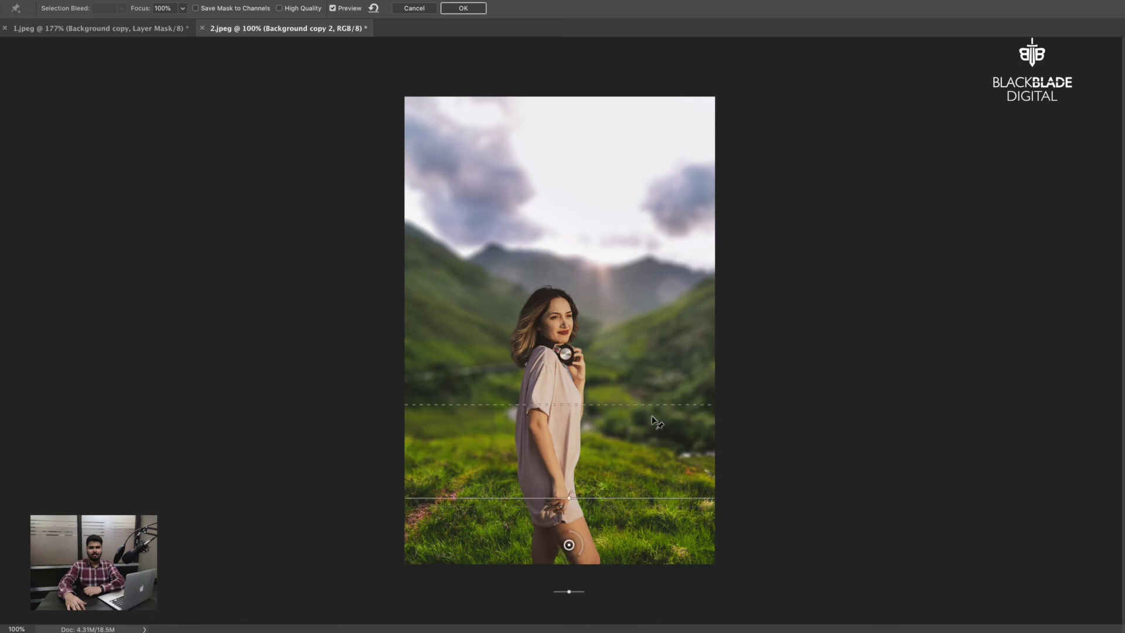
{"action": "mouse_move", "coordinate": [654, 406]}
{"action": "left_mouse_down"}
{"action": "mouse_move", "coordinate": [656, 532]}
{"action": "mouse_move", "coordinate": [645, 456]}
{"action": "left_mouse_up"}
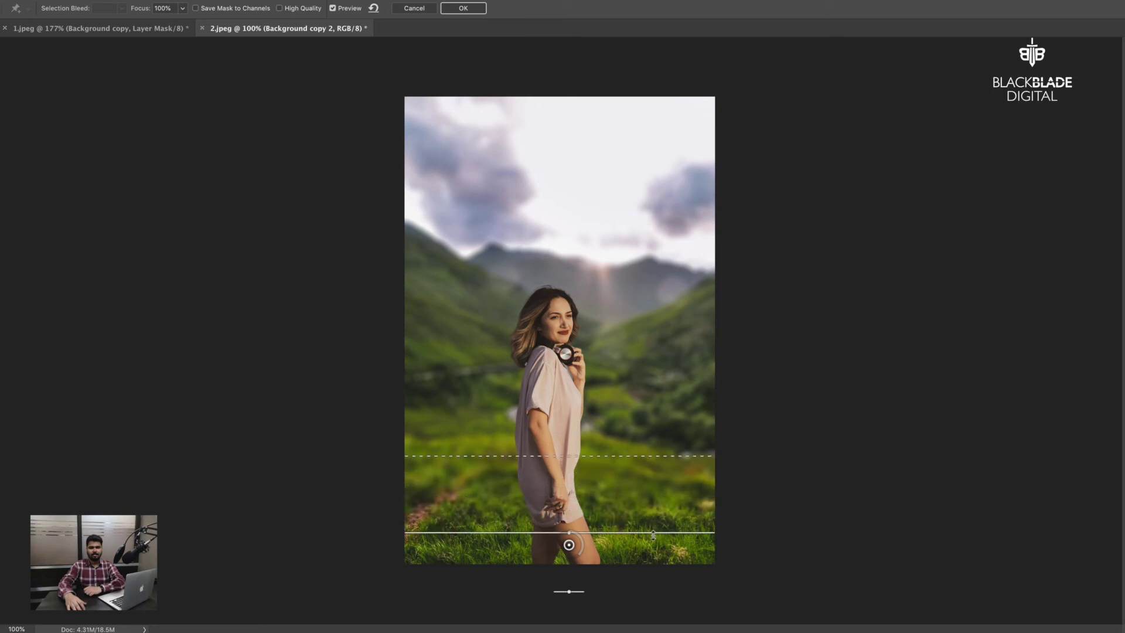
{"action": "left_click_drag", "start_coordinate": [654, 534], "coordinate": [656, 491]}
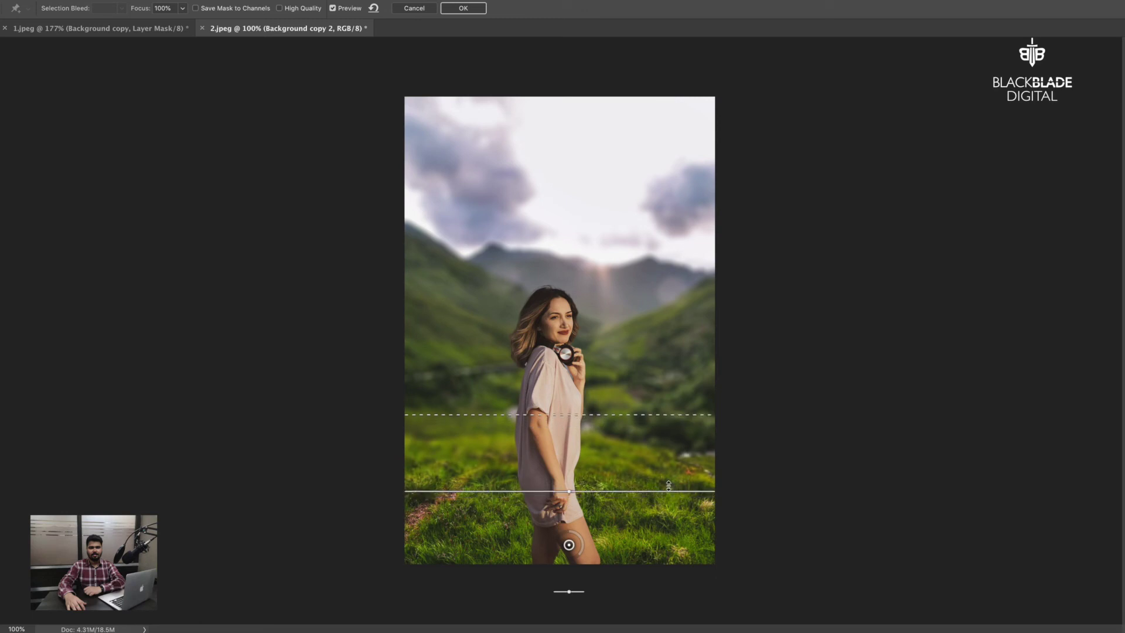
{"action": "key", "text": "ctrl+z"}
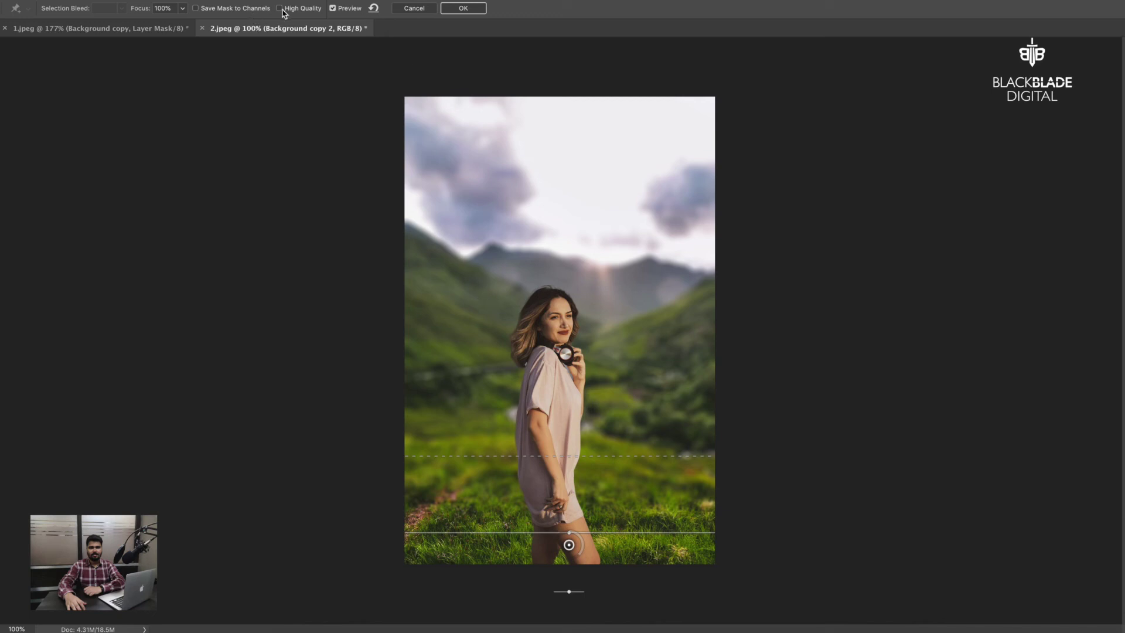
{"action": "left_click", "coordinate": [464, 8]}
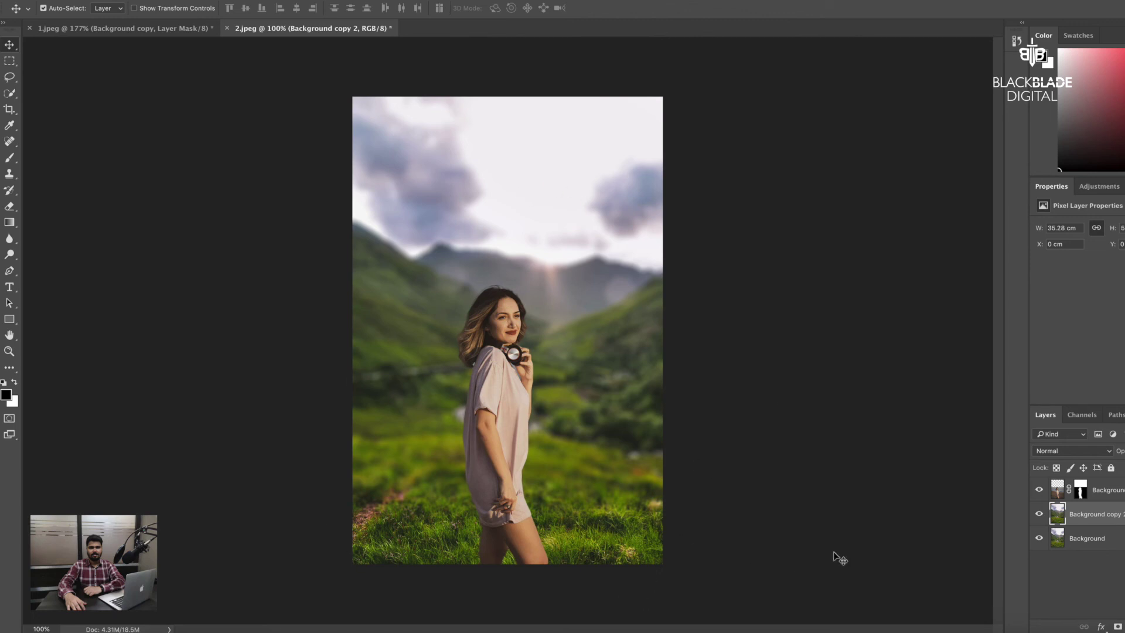
Undo the Tilt-Shift blur on Background copy 2
{"action": "key", "text": "ctrl+z"}
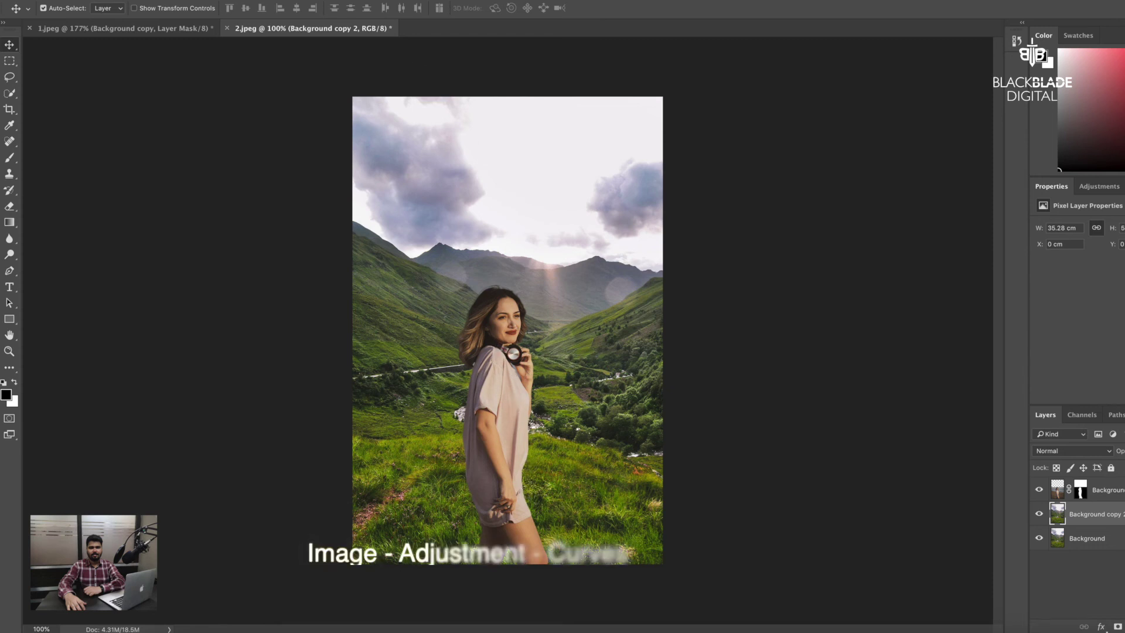
{"action": "left_click", "coordinate": [170, 1]}
{"action": "mouse_move", "coordinate": [188, 11]}
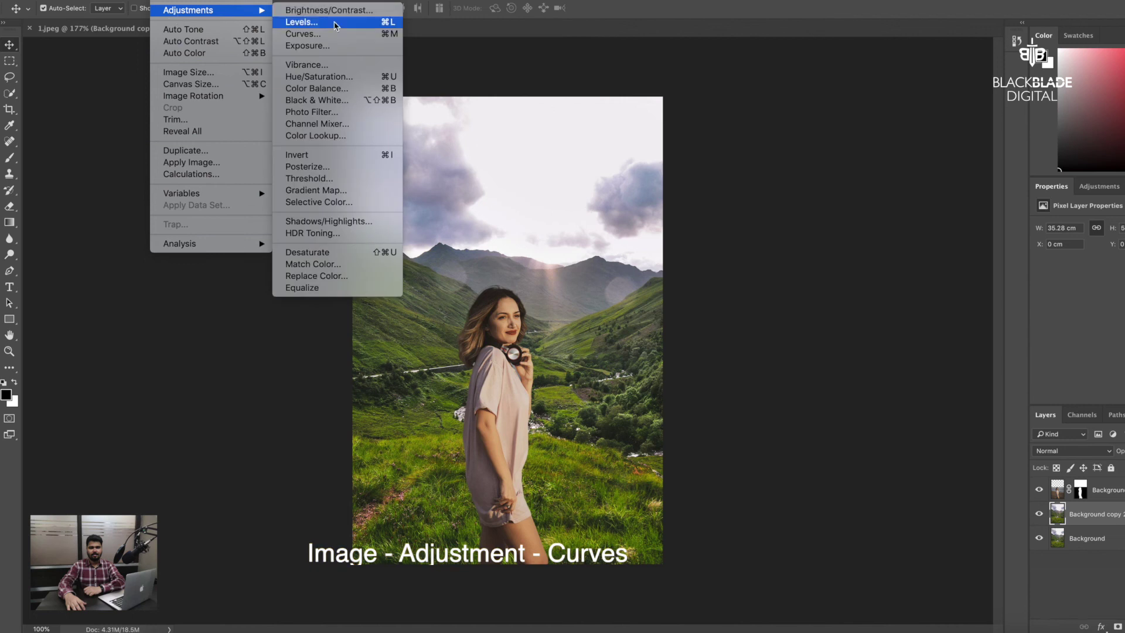
{"action": "left_click", "coordinate": [337, 34]}
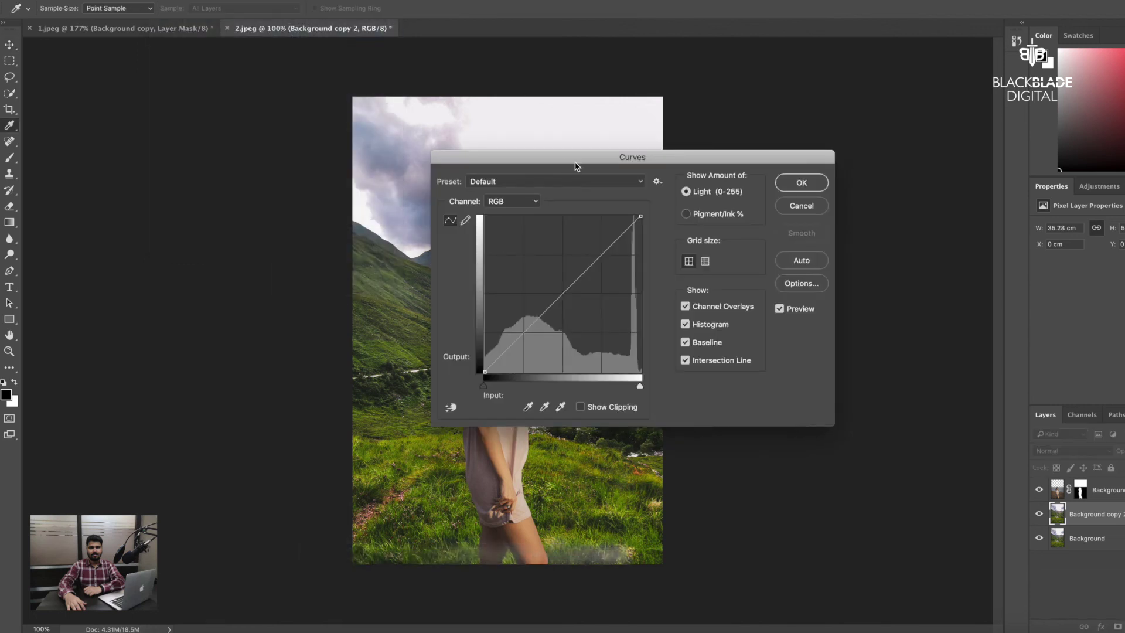
{"action": "left_click_drag", "start_coordinate": [586, 155], "coordinate": [761, 156]}
{"action": "mouse_move", "coordinate": [736, 290]}
{"action": "left_mouse_down"}
{"action": "mouse_move", "coordinate": [726, 291]}
{"action": "mouse_move", "coordinate": [737, 303]}
{"action": "left_mouse_up"}
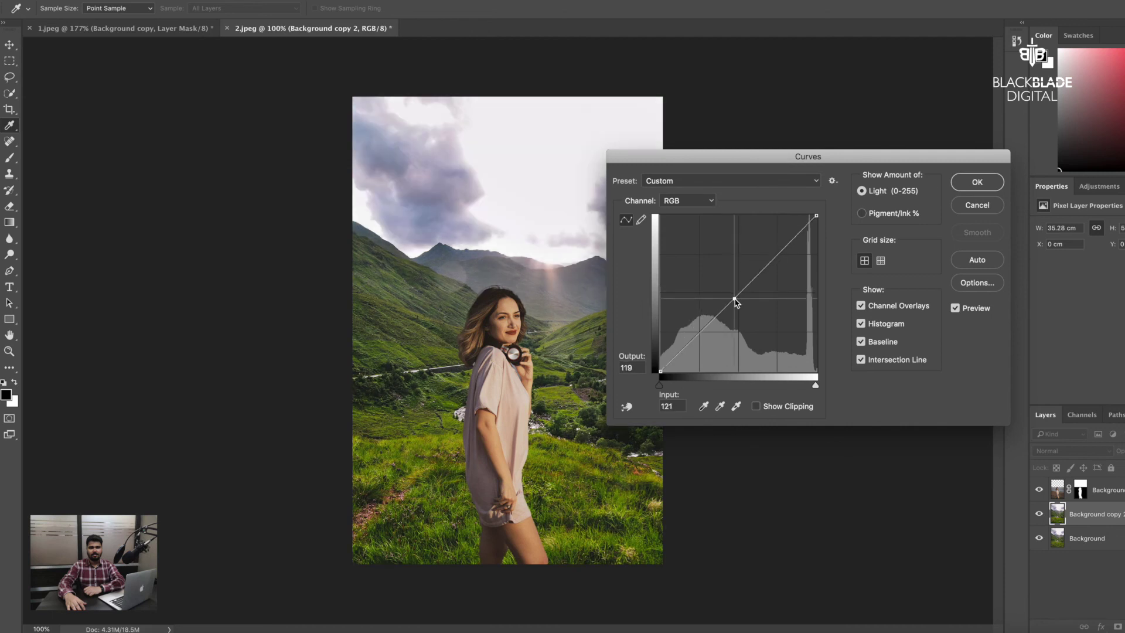
{"action": "left_click", "coordinate": [988, 210]}
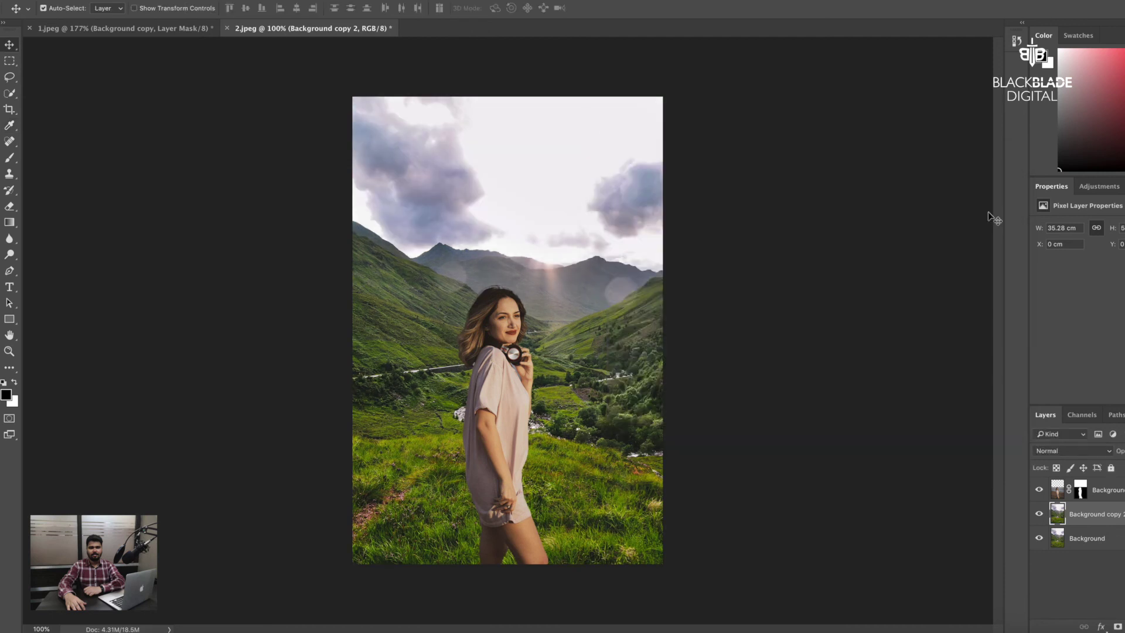
Apply a slight midtone Curves tweak to the woman's masked layer
{"action": "left_click", "coordinate": [1122, 492]}
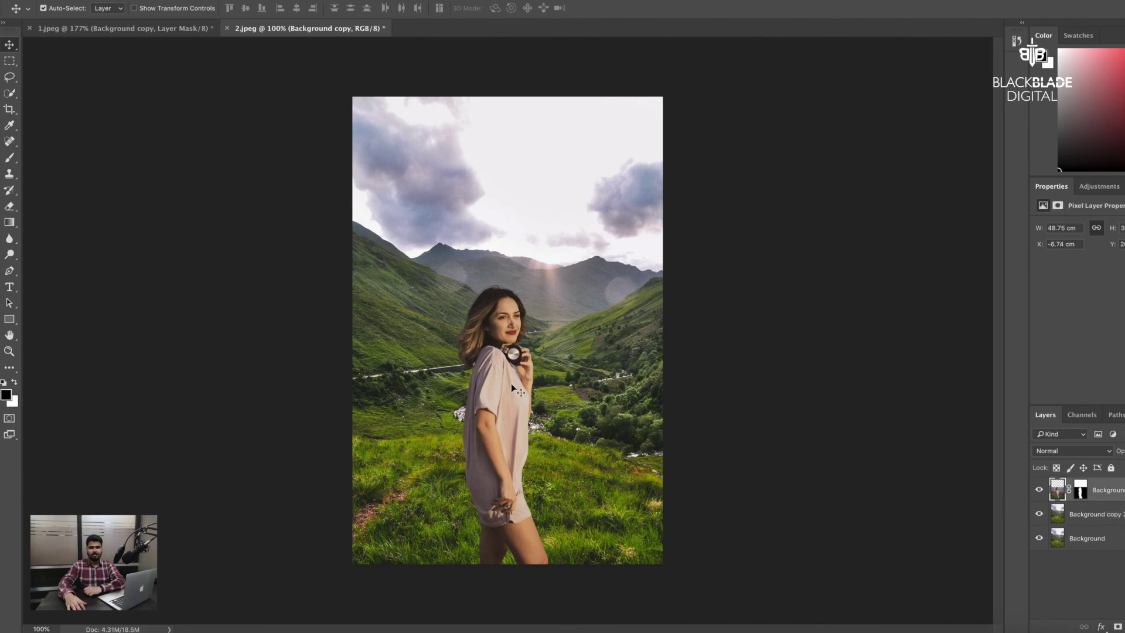
{"action": "left_click", "coordinate": [165, 1]}
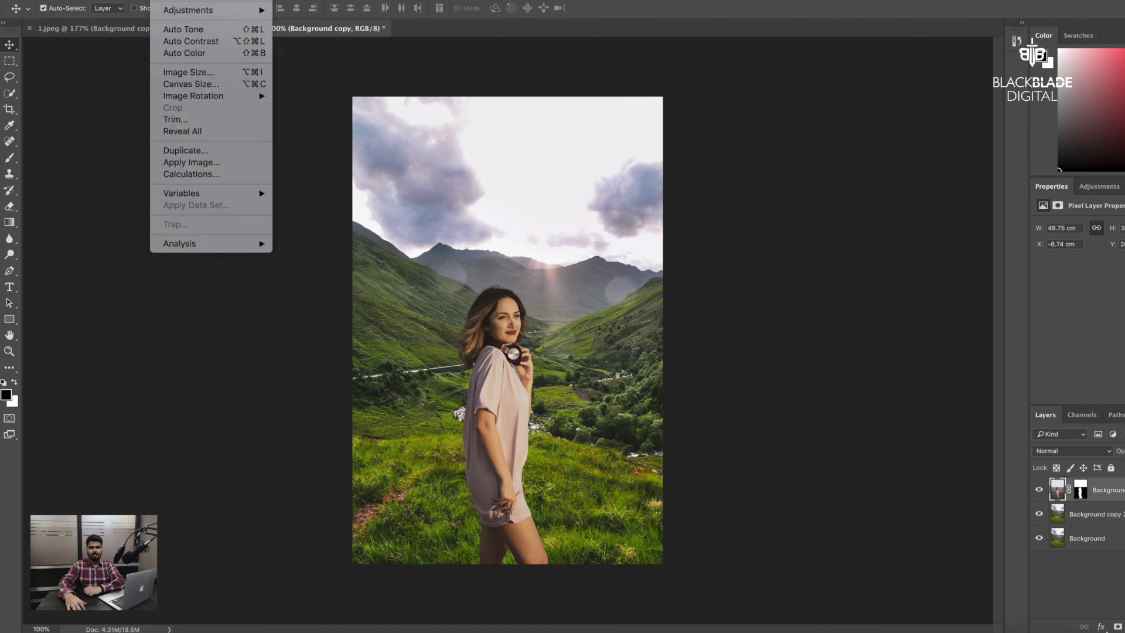
{"action": "mouse_move", "coordinate": [188, 10]}
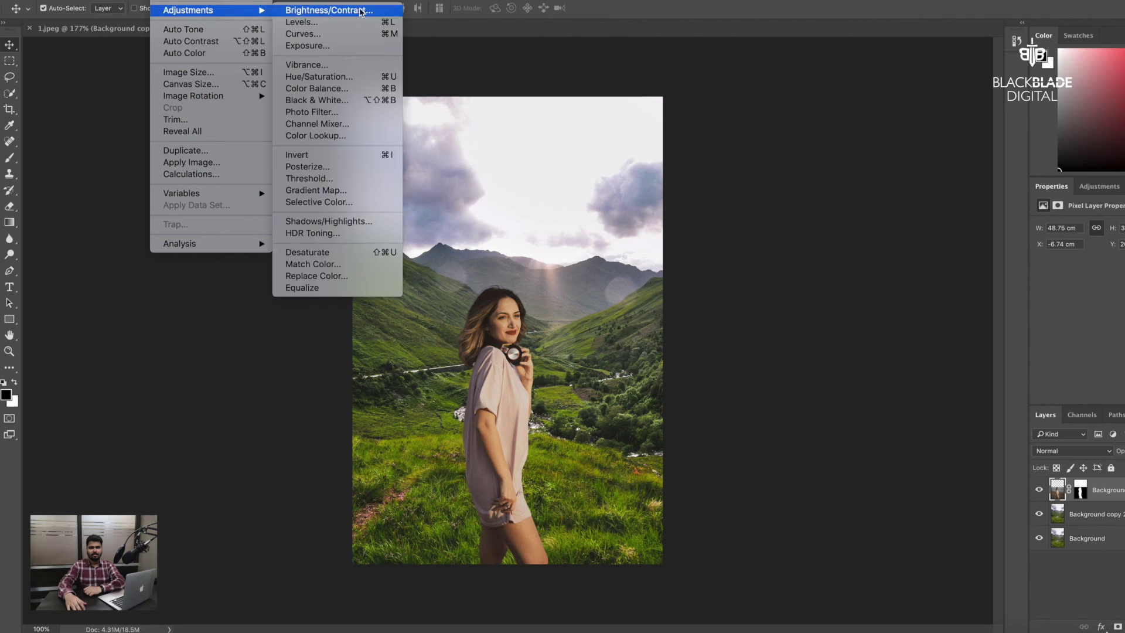
{"action": "left_click", "coordinate": [303, 34]}
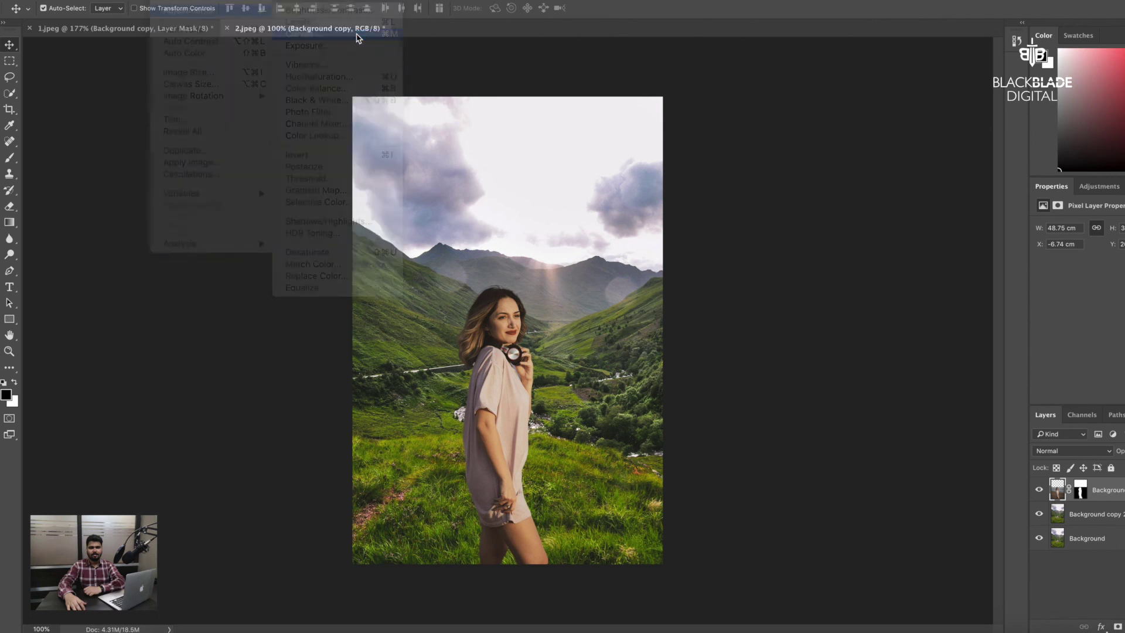
{"action": "mouse_move", "coordinate": [736, 293]}
{"action": "left_mouse_down"}
{"action": "mouse_move", "coordinate": [749, 299]}
{"action": "mouse_move", "coordinate": [745, 283]}
{"action": "left_mouse_up"}
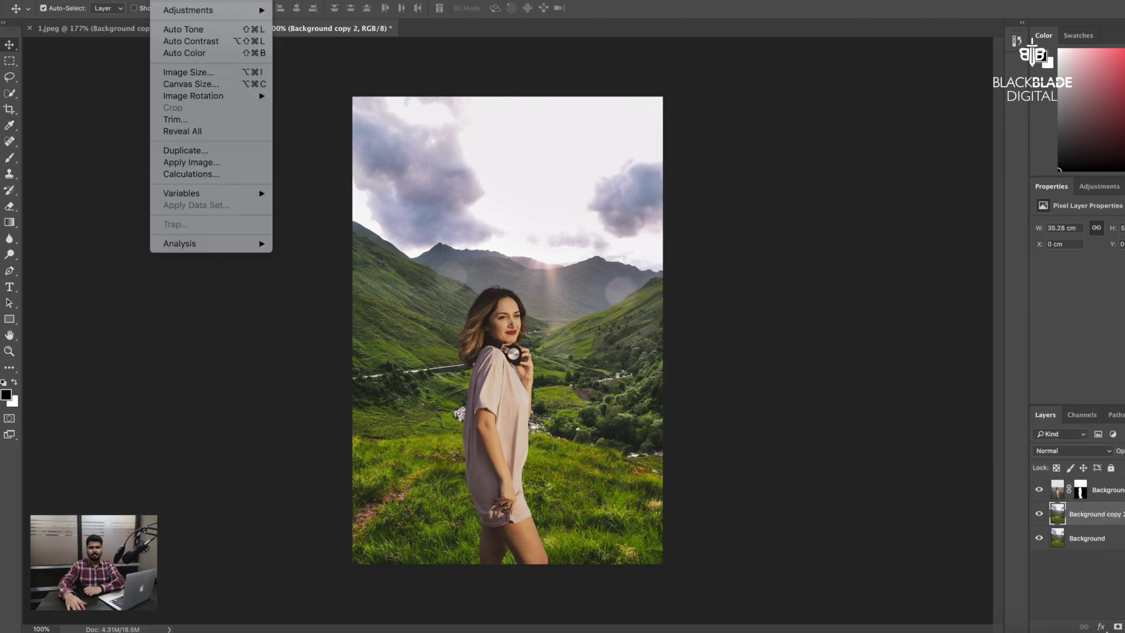
{"action": "mouse_move", "coordinate": [188, 9]}
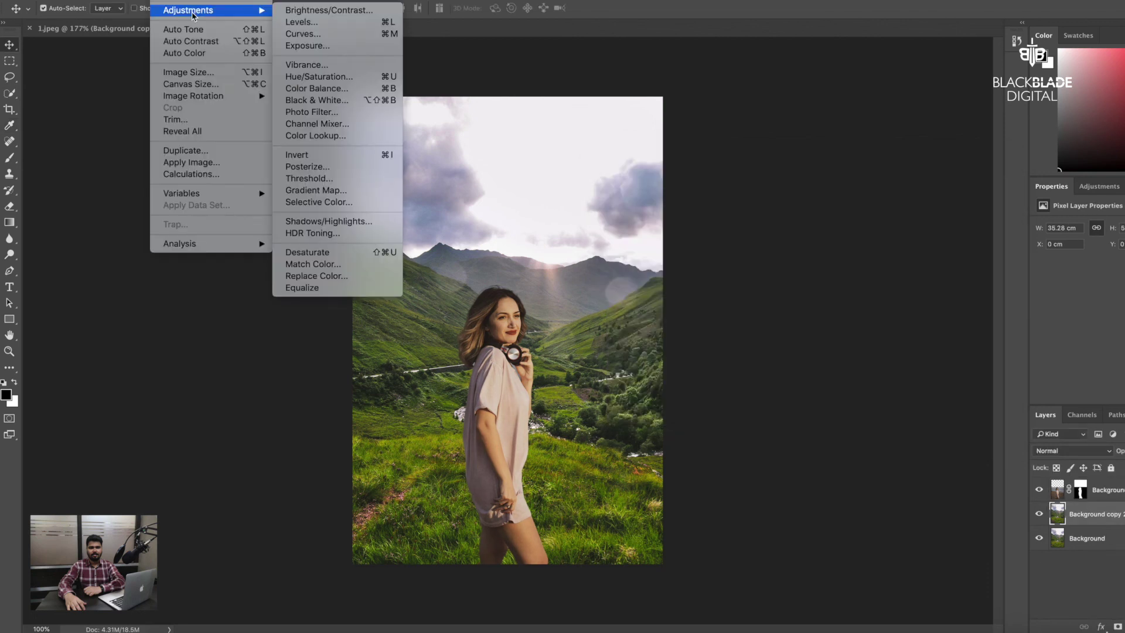
Apply Brightness/Contrast to the landscape with Brightness 3 and Contrast 89
{"action": "left_click", "coordinate": [325, 10]}
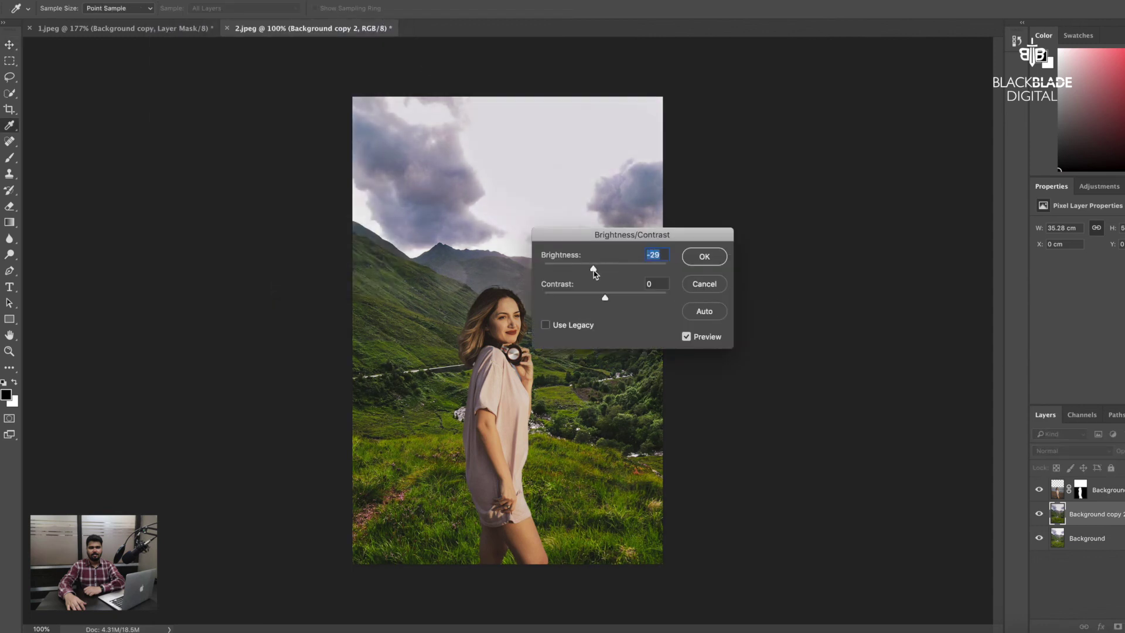
{"action": "left_click_drag", "start_coordinate": [606, 269], "coordinate": [661, 306]}
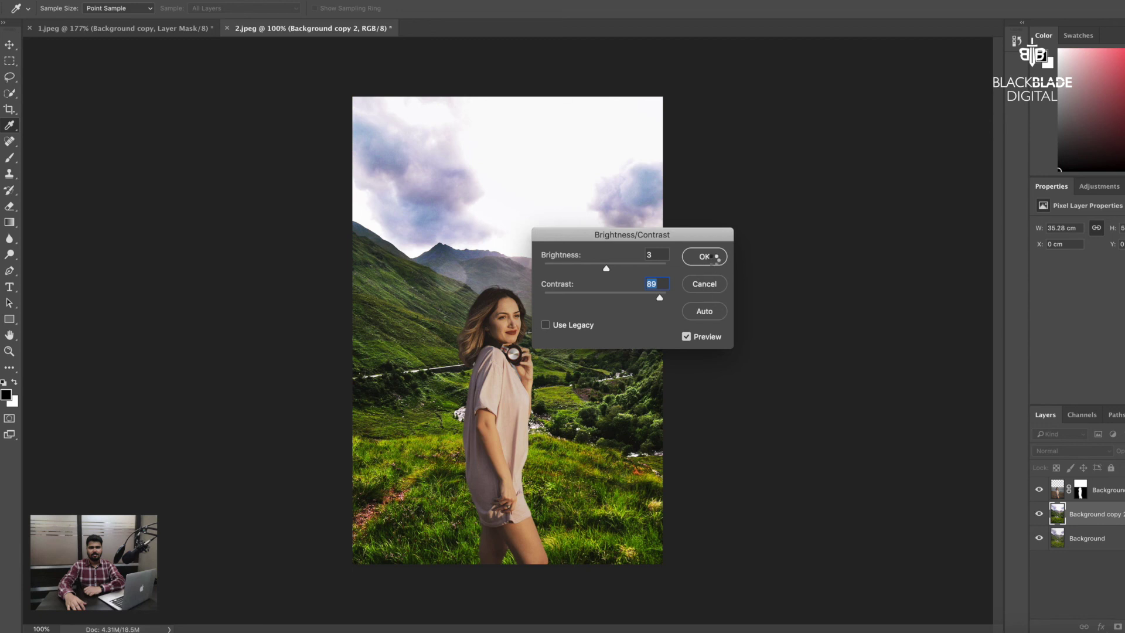
{"action": "left_click", "coordinate": [704, 257]}
{"action": "key", "text": "v"}
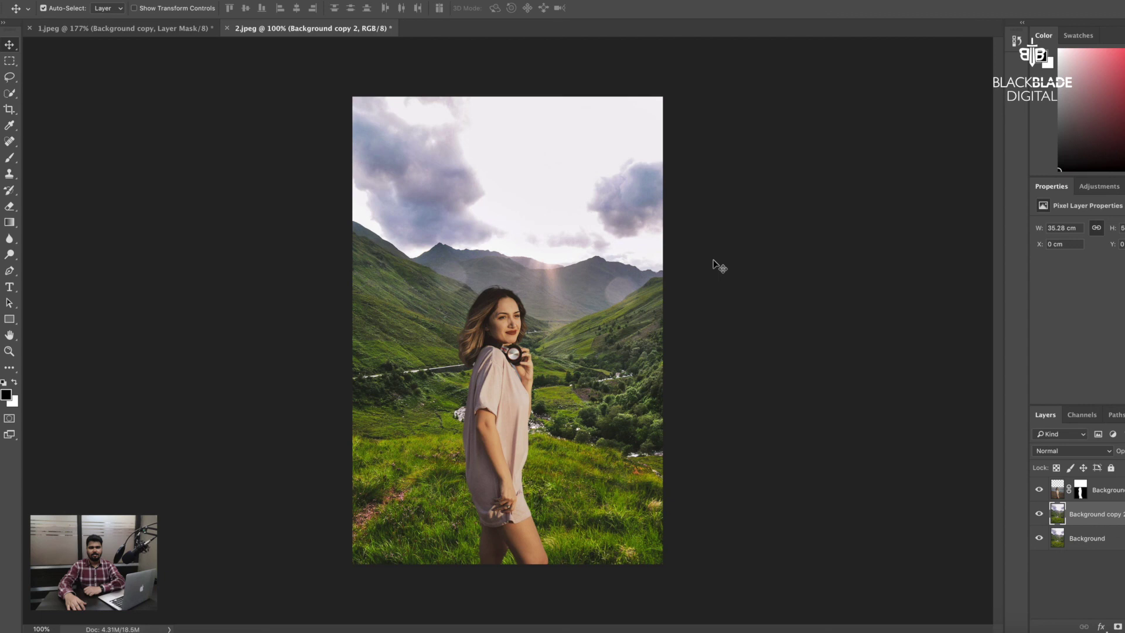
Undo the last change, then lighten the woman's face and cheek with the Dodge tool
{"action": "key", "text": "ctrl+z"}
{"action": "left_click", "coordinate": [9, 260]}
{"action": "left_click", "coordinate": [59, 253]}
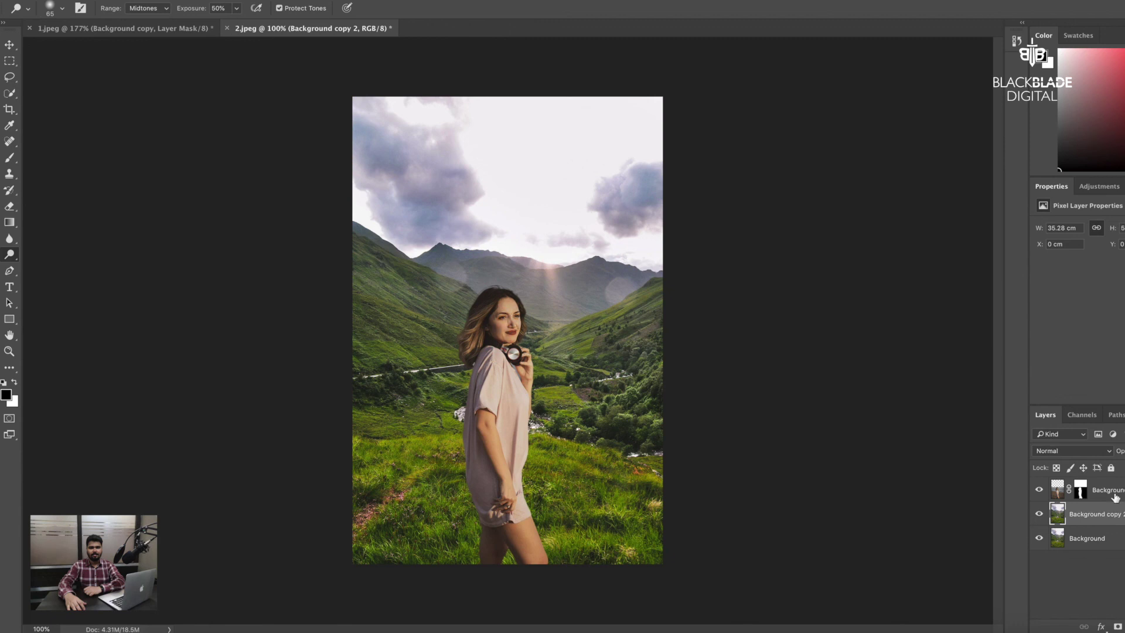
{"action": "key", "text": "alt+bracketright"}
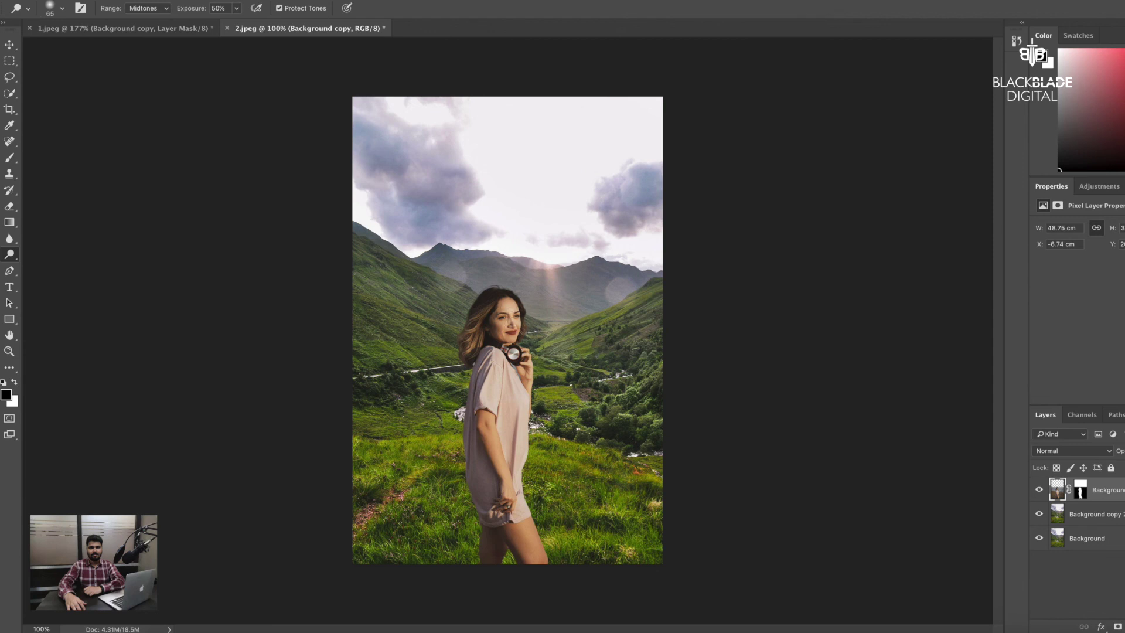
{"action": "left_click_drag", "start_coordinate": [503, 303], "coordinate": [515, 322]}
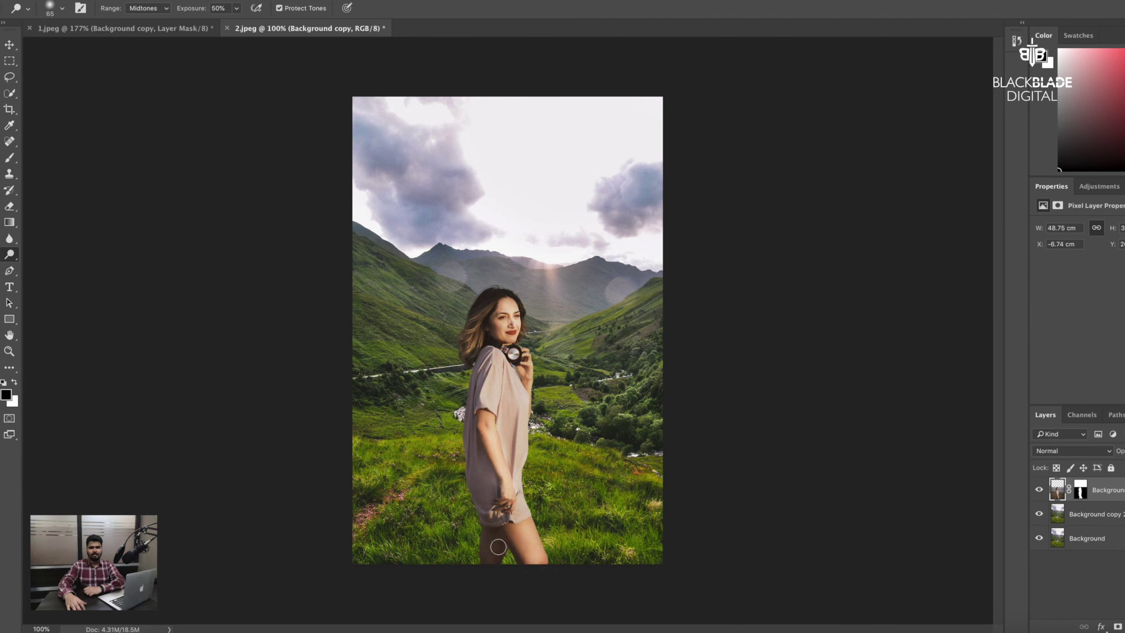
Darken the woman's cheek, jawline, arm and hand with the Burn tool
{"action": "right_click", "coordinate": [17, 260]}
{"action": "left_click", "coordinate": [54, 265]}
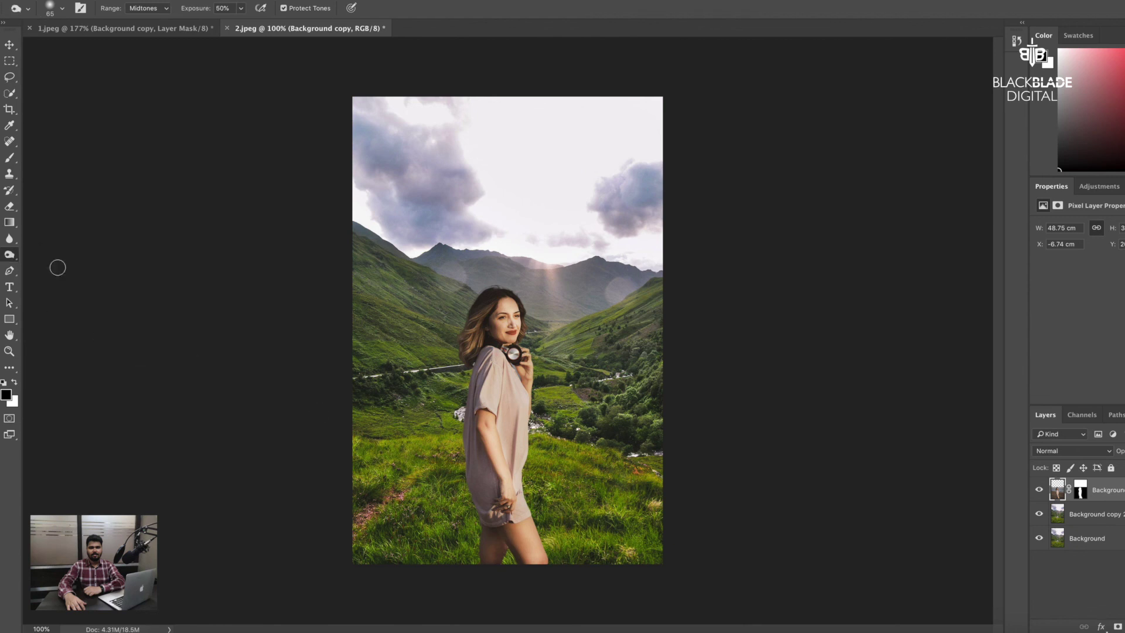
{"action": "mouse_move", "coordinate": [511, 308]}
{"action": "left_mouse_down"}
{"action": "mouse_move", "coordinate": [515, 327]}
{"action": "mouse_move", "coordinate": [497, 340]}
{"action": "mouse_move", "coordinate": [516, 333]}
{"action": "left_mouse_up"}
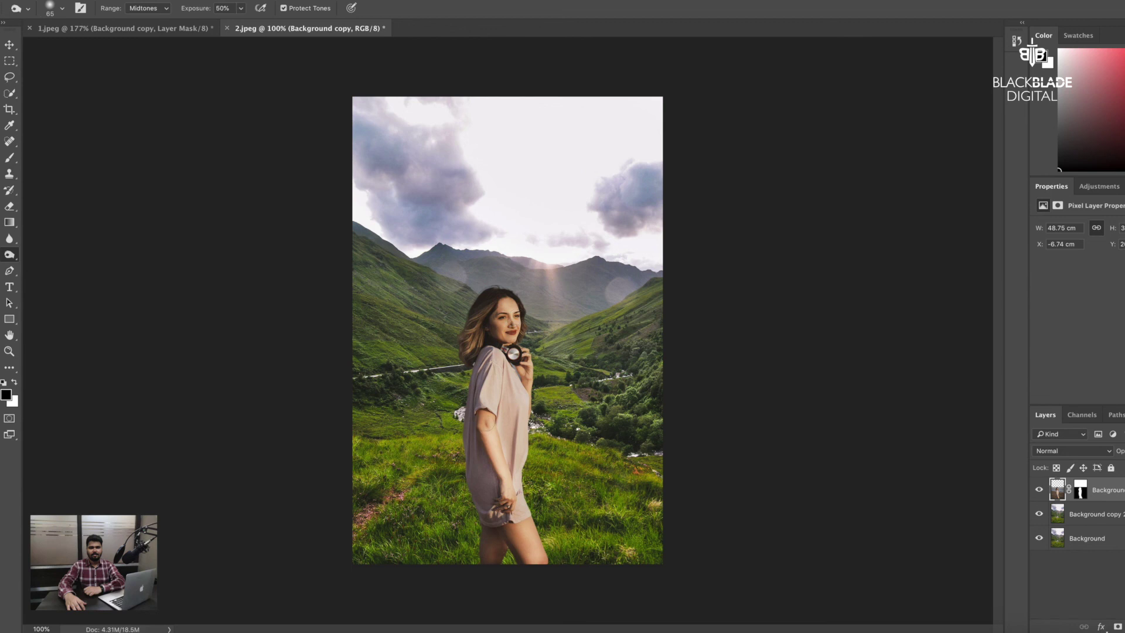
{"action": "left_click_drag", "start_coordinate": [486, 426], "coordinate": [505, 487]}
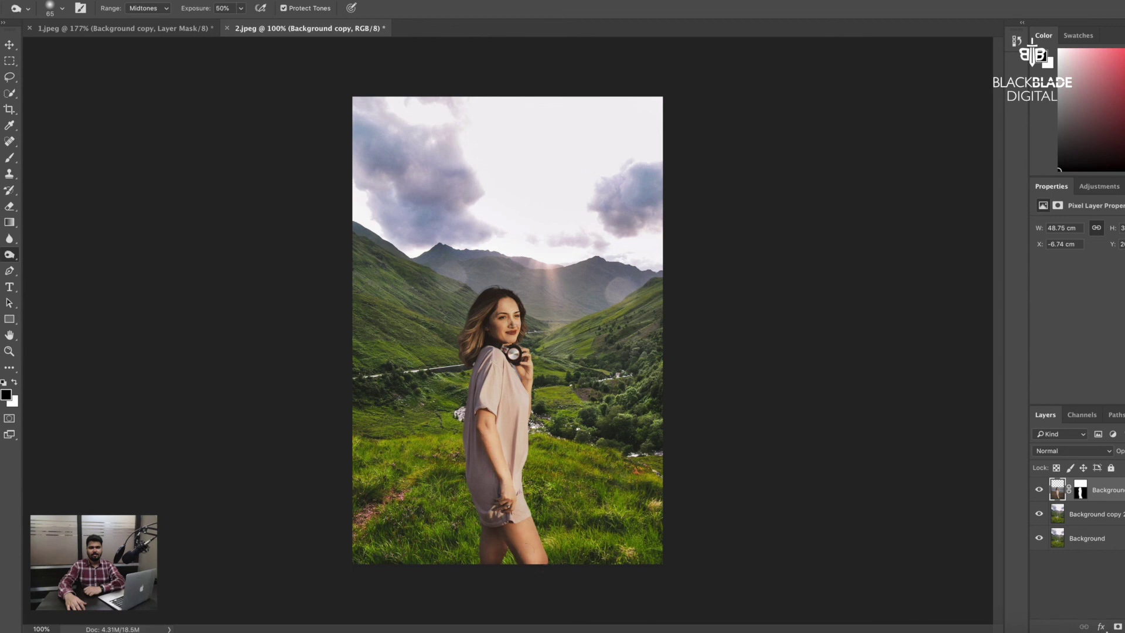